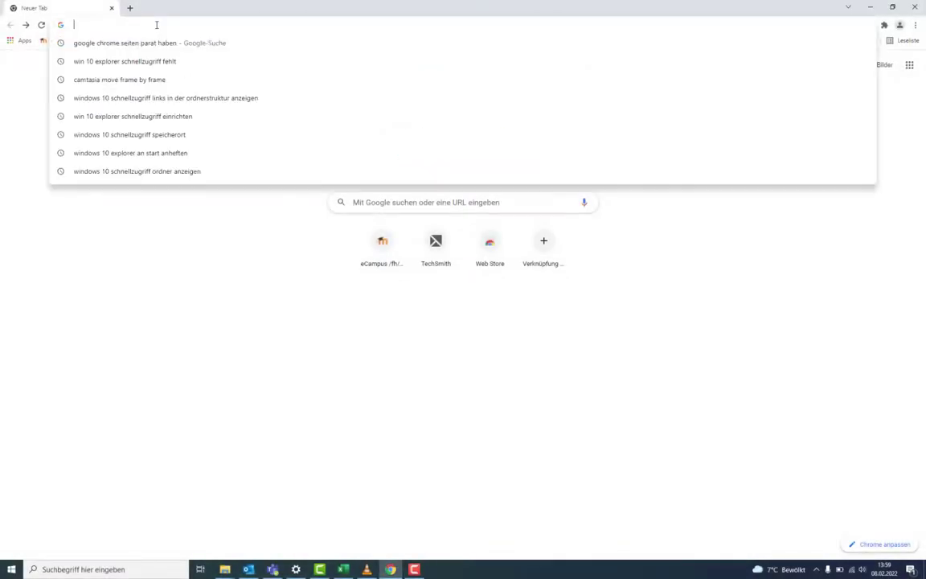
Open the Mahara platform at mahara.fhstp.ac.at in the browser.
{"action": "type", "text": "mahara."}
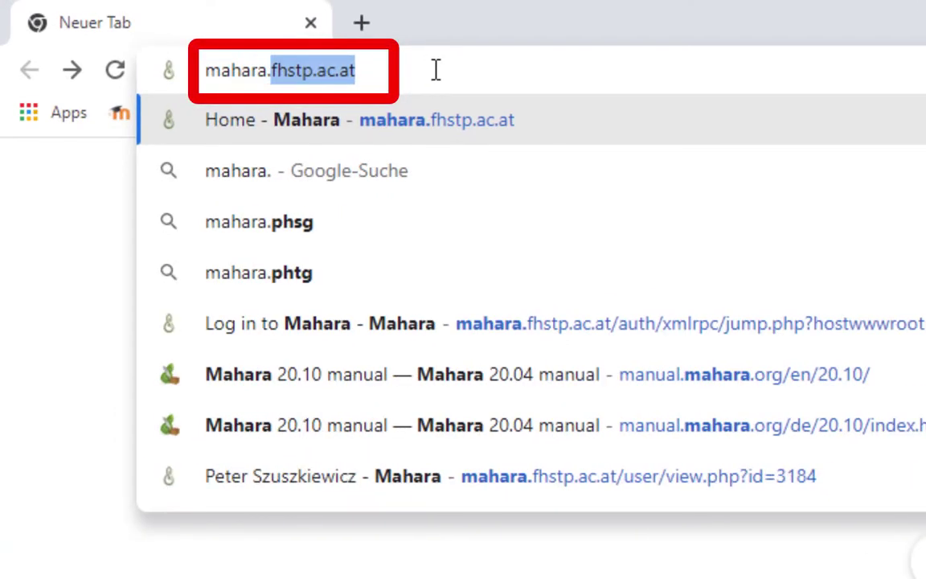
{"action": "type", "text": "fhstp.ac"}
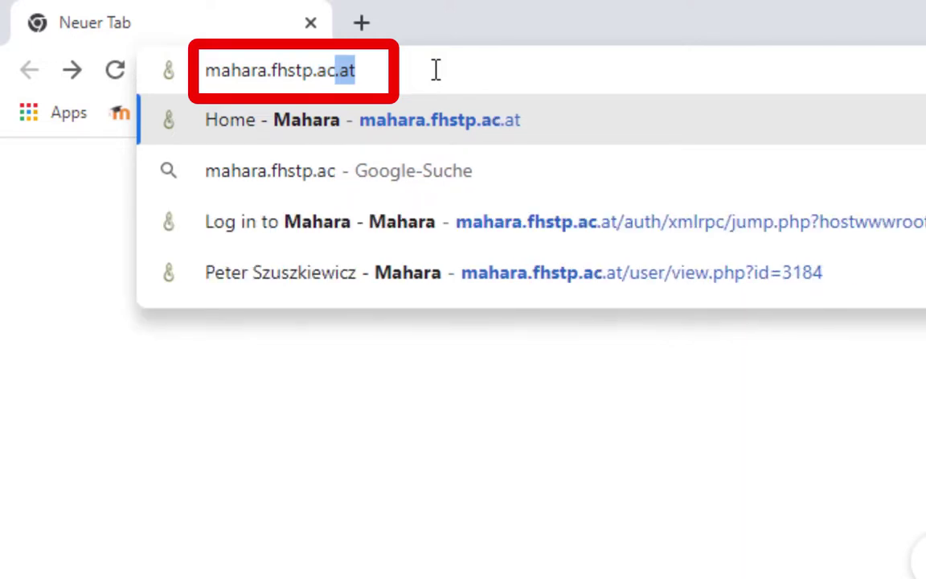
{"action": "type", "text": ".at"}
{"action": "key", "text": "Return"}
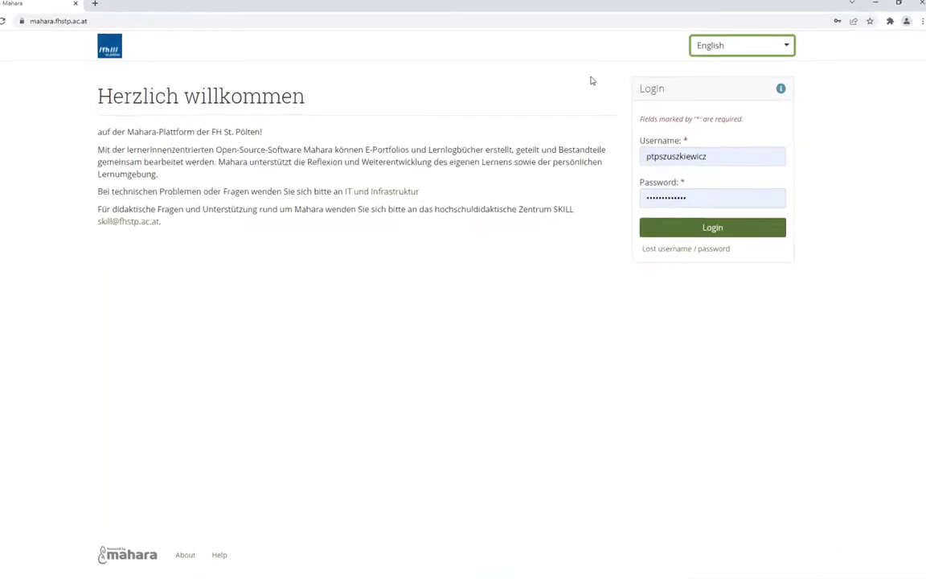
Log in with the saved username and password, and switch the interface language to English.
{"action": "left_click", "coordinate": [665, 158]}
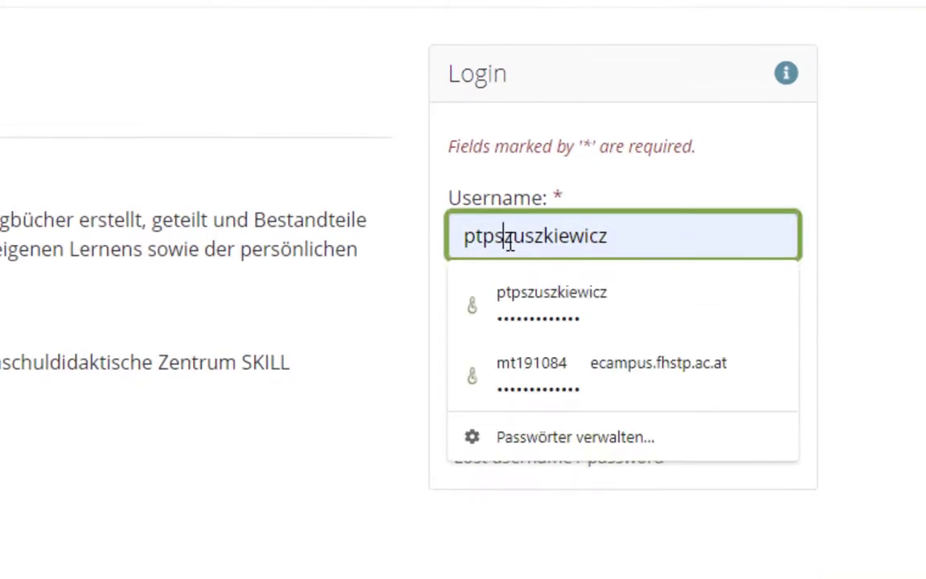
{"action": "left_click", "coordinate": [524, 311]}
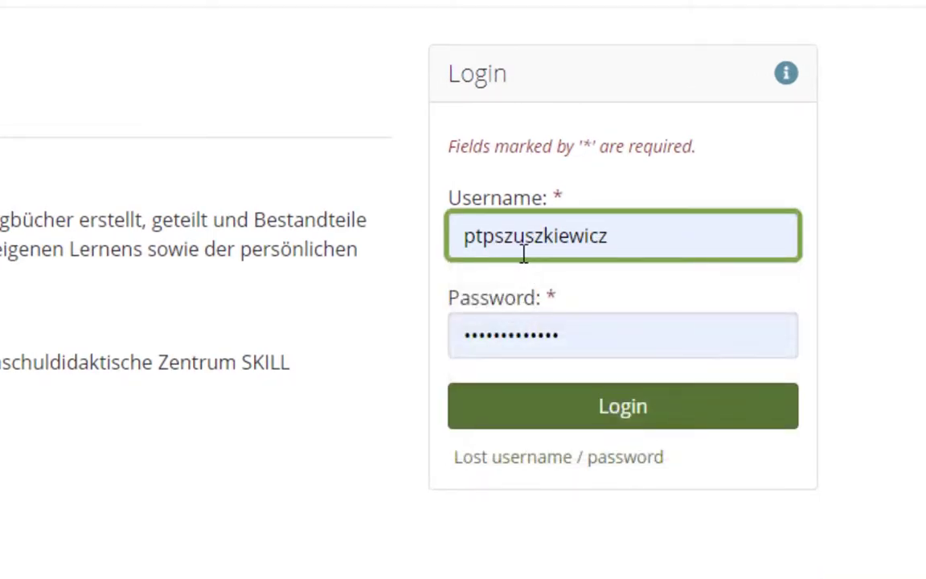
{"action": "left_click", "coordinate": [567, 416]}
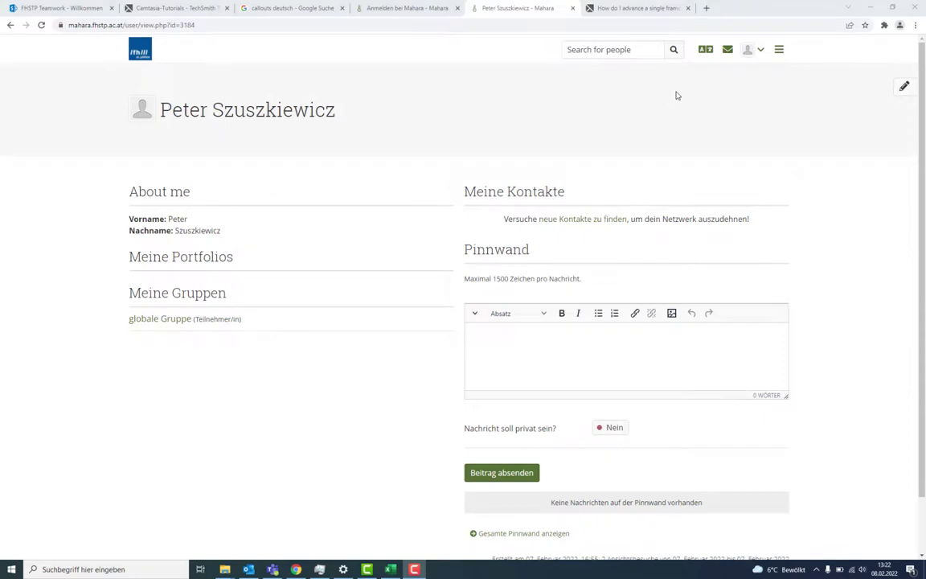
{"action": "left_click", "coordinate": [704, 52]}
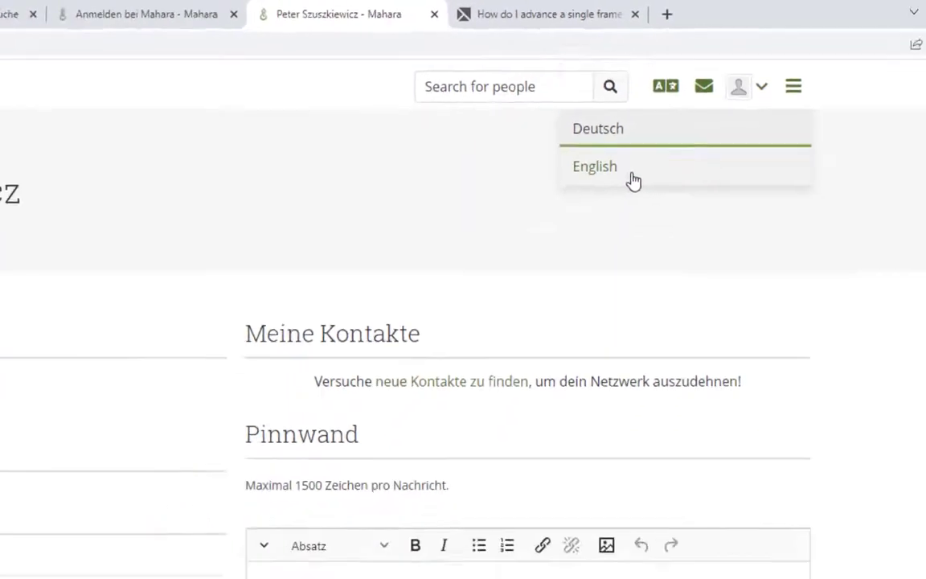
{"action": "left_click", "coordinate": [595, 166]}
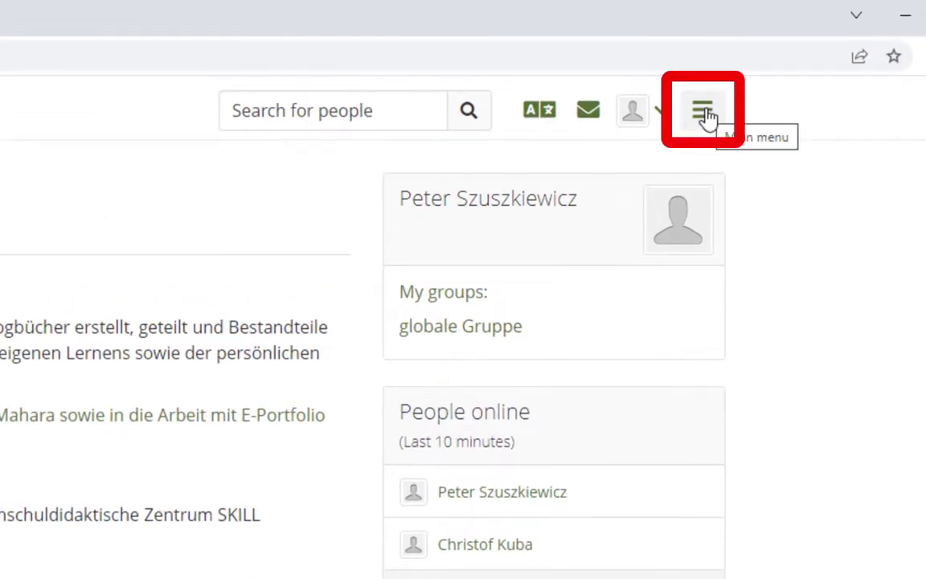
Create a new page, not a collection, from the Pages and collections overview.
{"action": "left_click", "coordinate": [704, 116]}
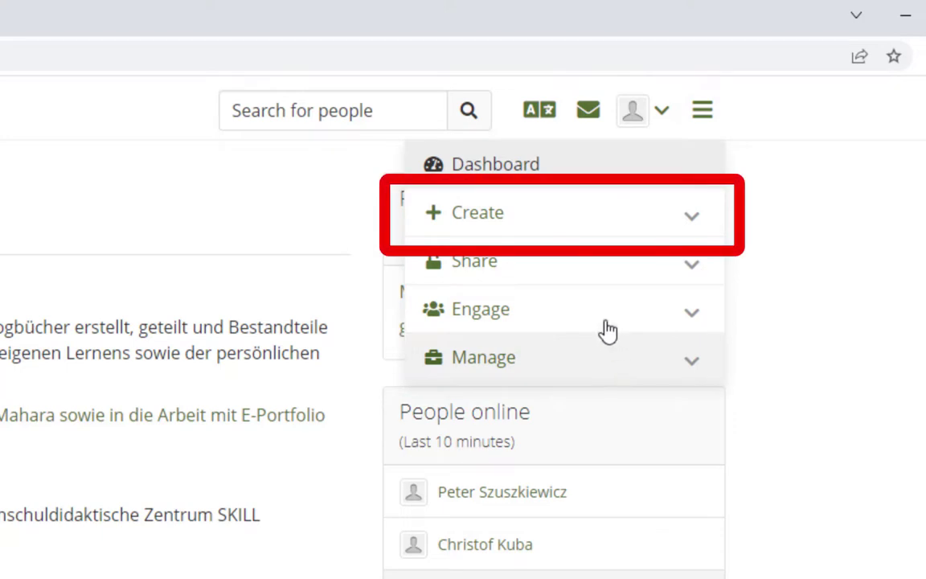
{"action": "left_click", "coordinate": [595, 233]}
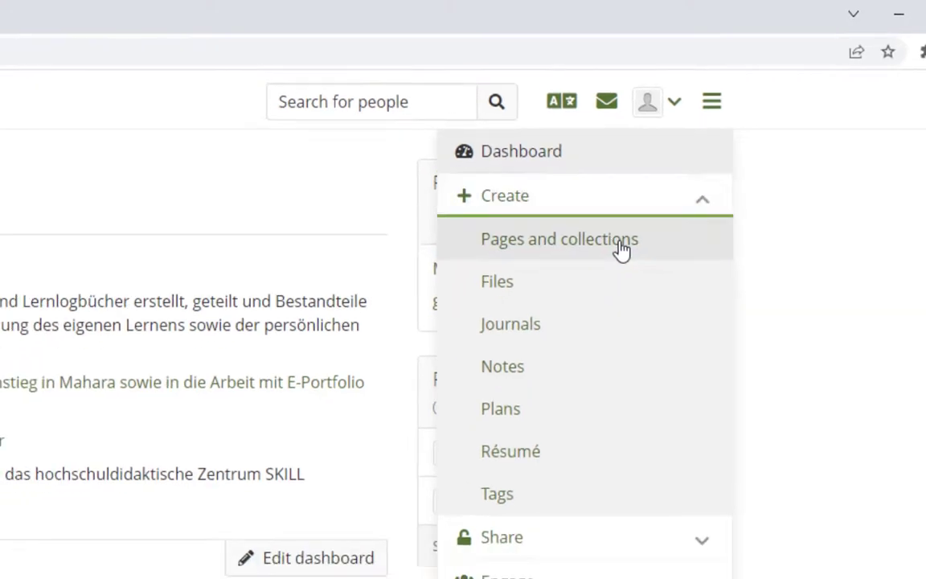
{"action": "left_click", "coordinate": [621, 250]}
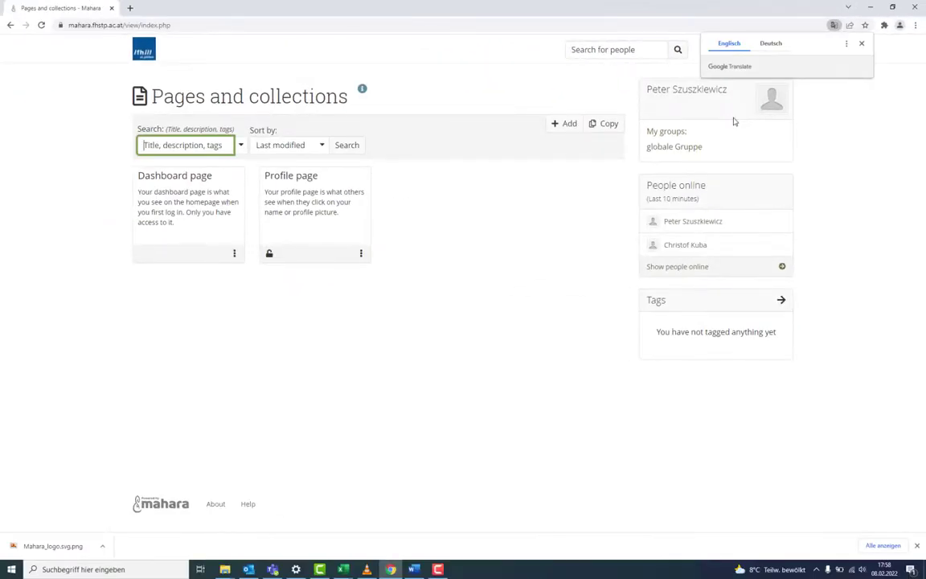
{"action": "left_click", "coordinate": [566, 124]}
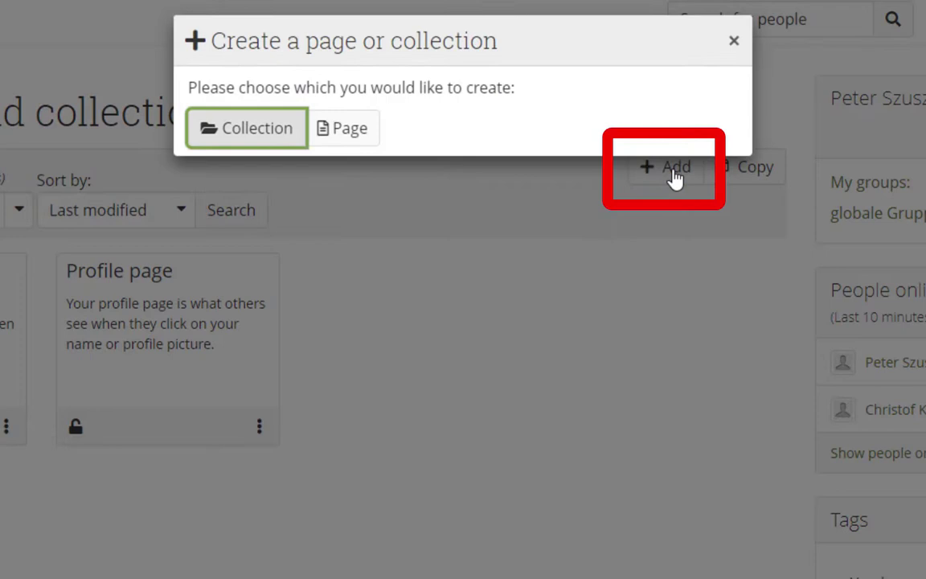
{"action": "left_click", "coordinate": [352, 133]}
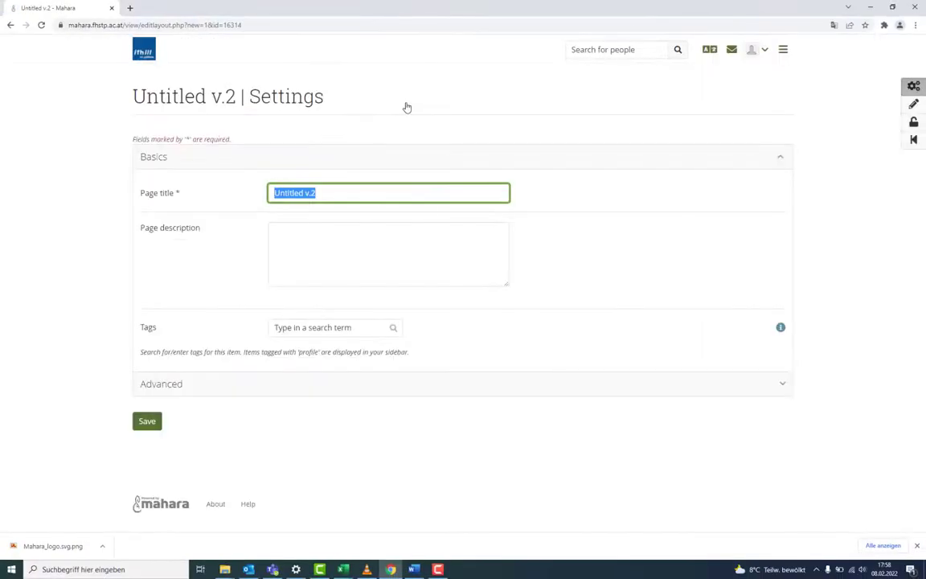
Set the page title to "My Page Title" and the page description to "My page description".
{"action": "type", "text": "M"}
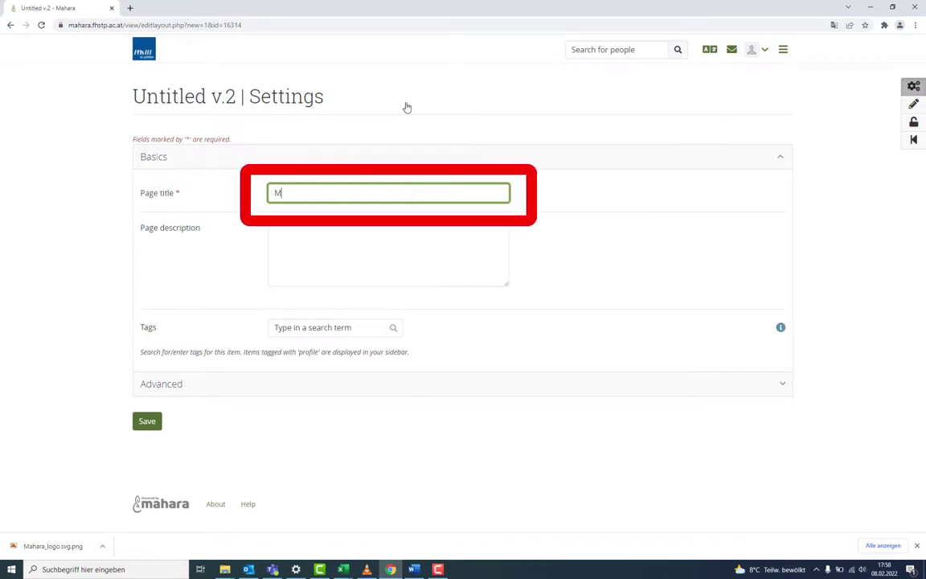
{"action": "type", "text": "y Page "}
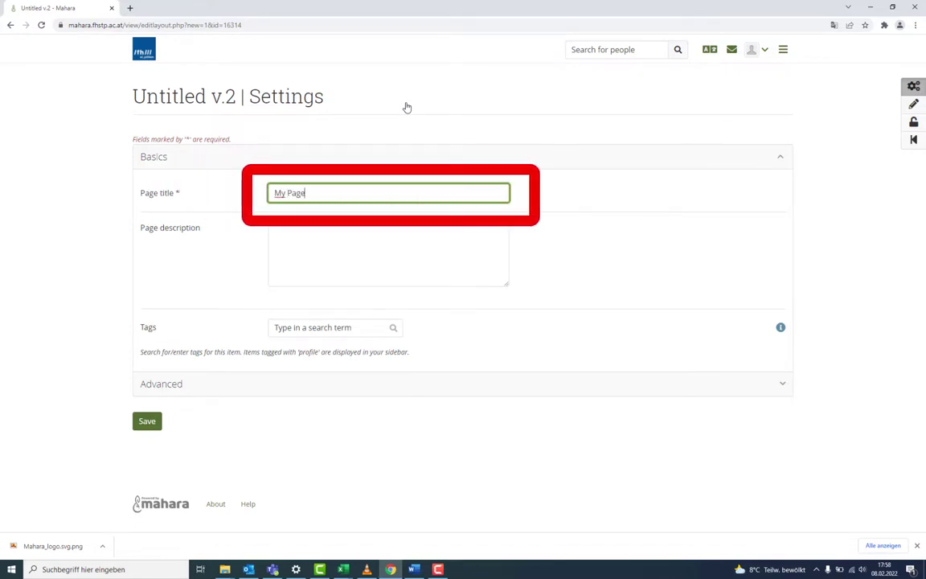
{"action": "type", "text": "Title"}
{"action": "key", "text": "Tab"}
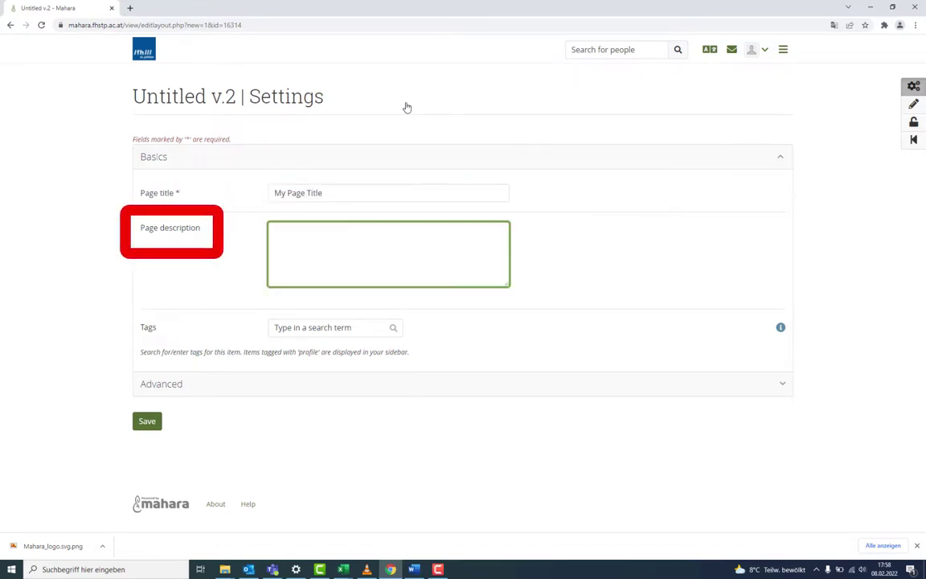
{"action": "type", "text": "My page des"}
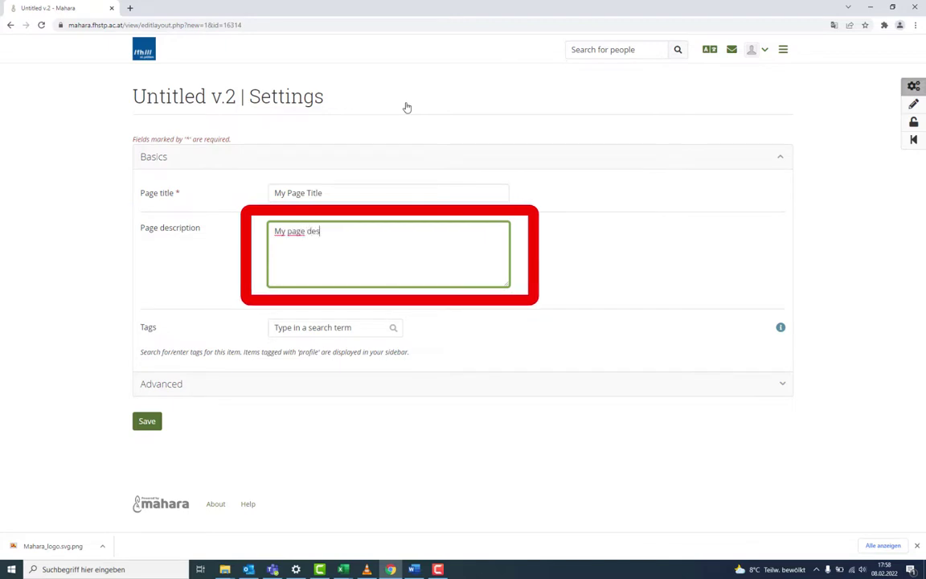
{"action": "type", "text": "critption"}
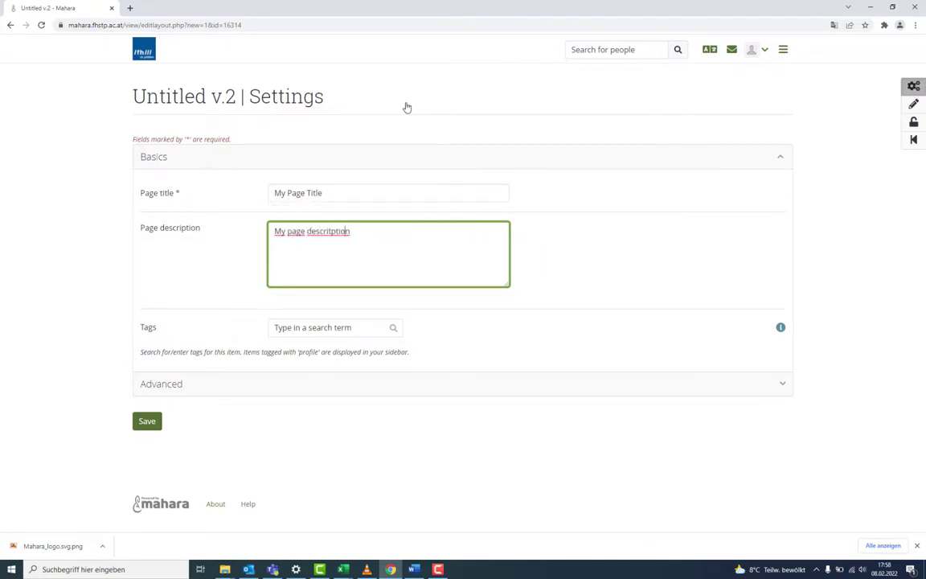
{"action": "key", "text": "BackSpace"}
{"action": "key", "text": "Tab"}
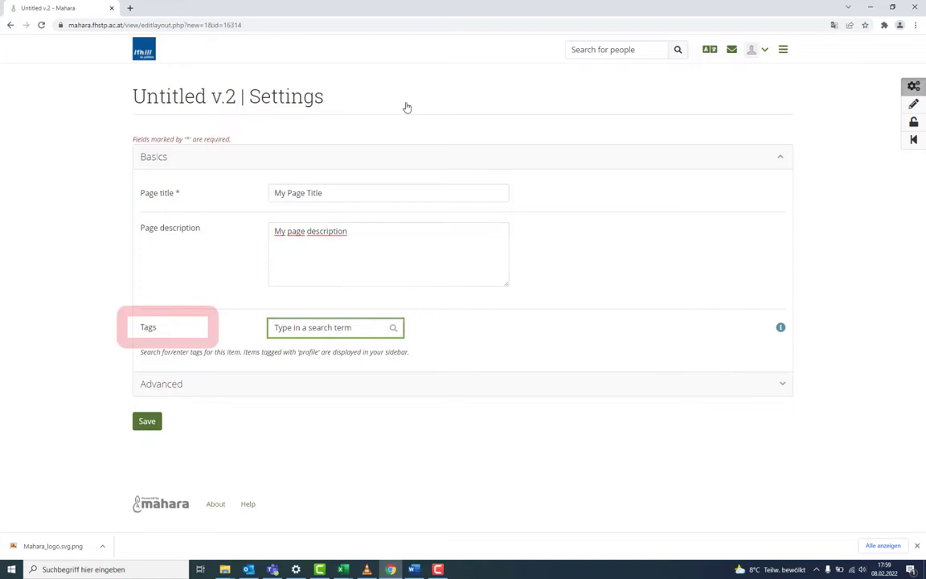
Add the tags "Page" and "Mahara" to the page.
{"action": "type", "text": "Page"}
{"action": "key", "text": "Return"}
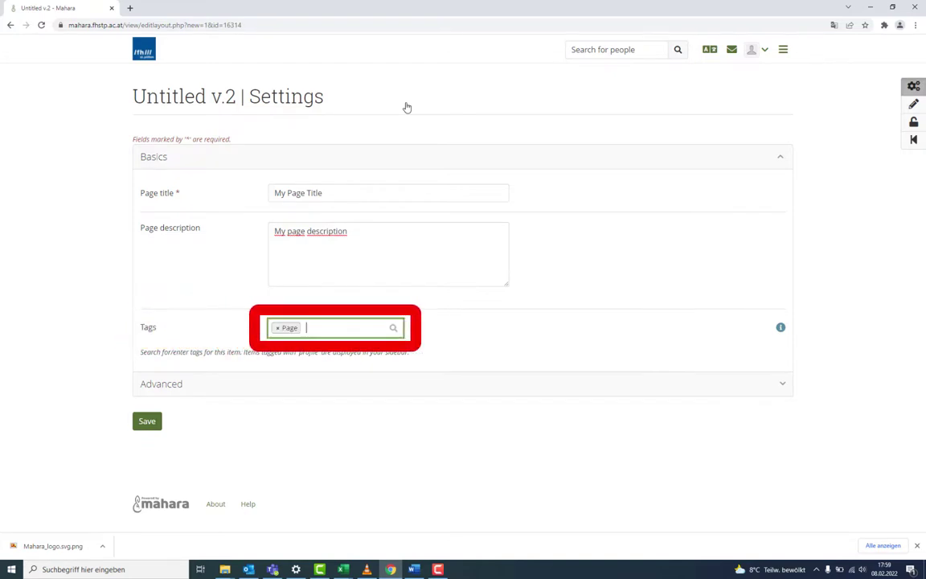
{"action": "type", "text": "Mahara"}
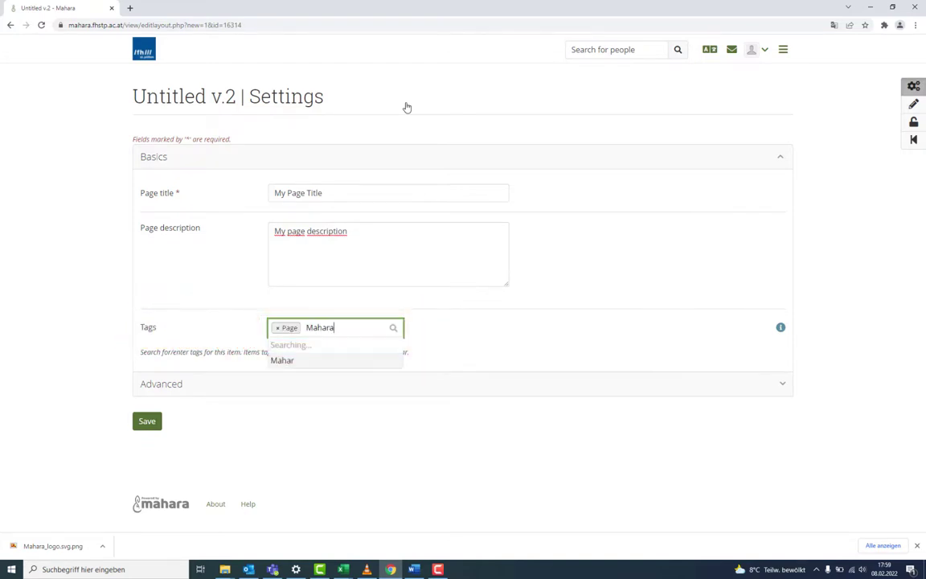
{"action": "key", "text": "Return"}
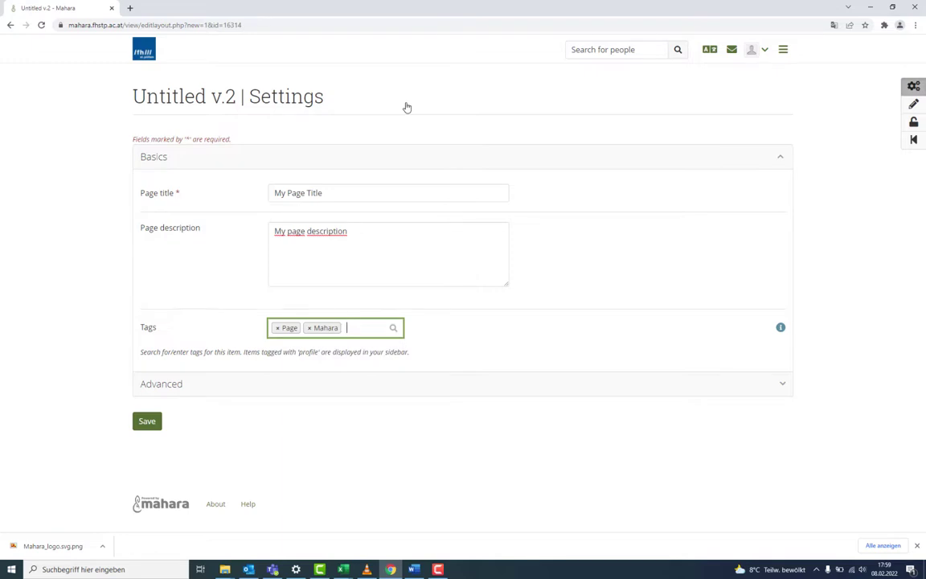
Upload Mahara_logo.svg.png from the Desktop as the page's cover image in the advanced settings.
{"action": "left_click", "coordinate": [168, 387]}
{"action": "scroll", "coordinate": [169, 383], "scroll_direction": "down", "scroll_amount": 1}
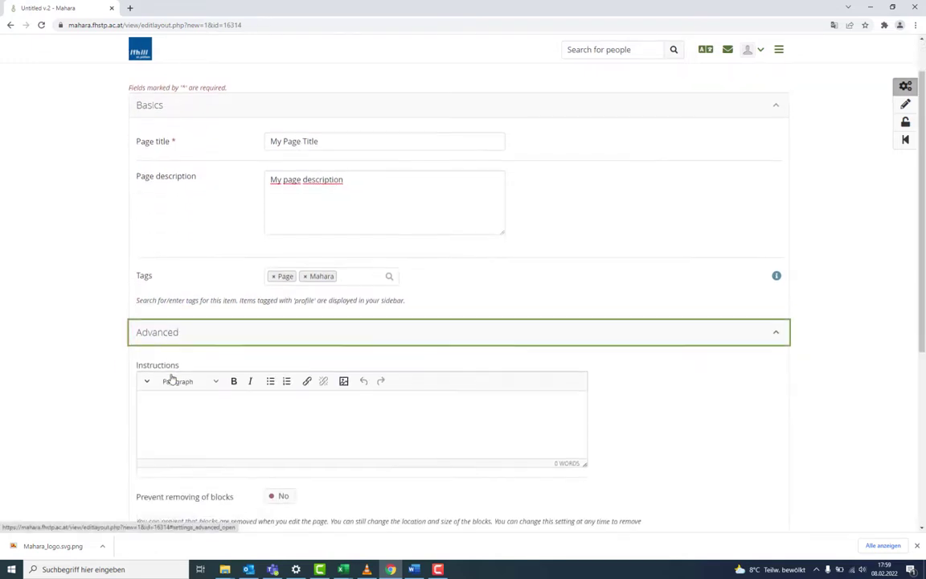
{"action": "scroll", "coordinate": [171, 379], "scroll_direction": "down", "scroll_amount": 6}
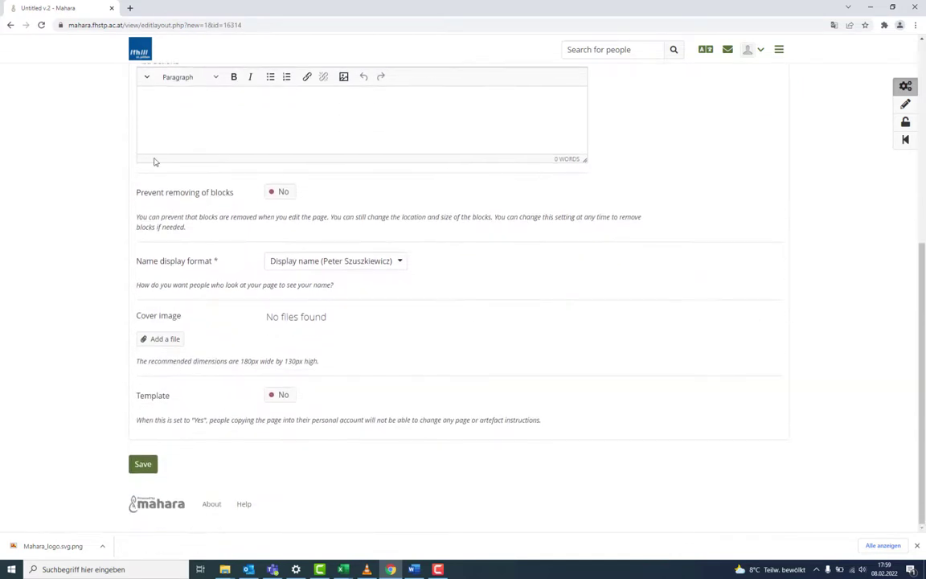
{"action": "left_click", "coordinate": [165, 339]}
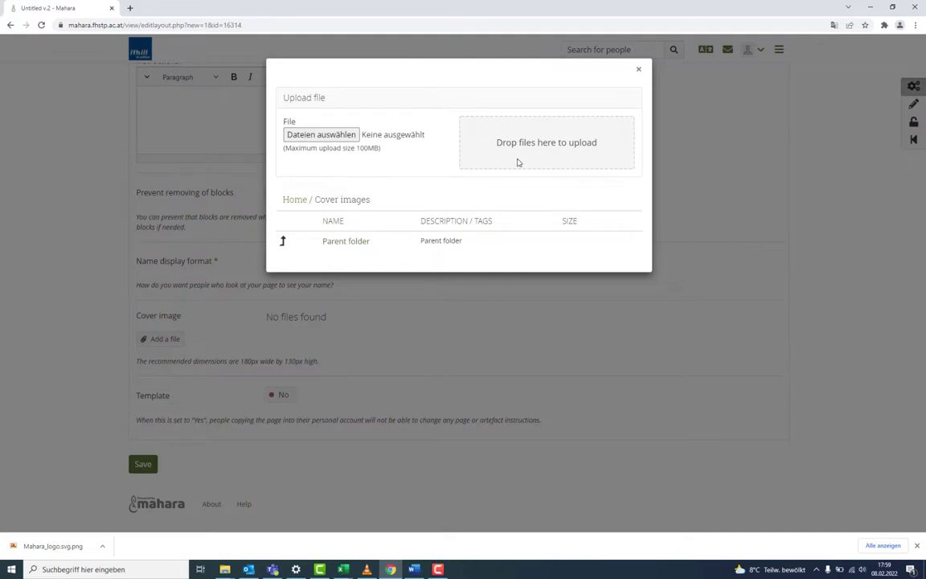
{"action": "left_click", "coordinate": [346, 135]}
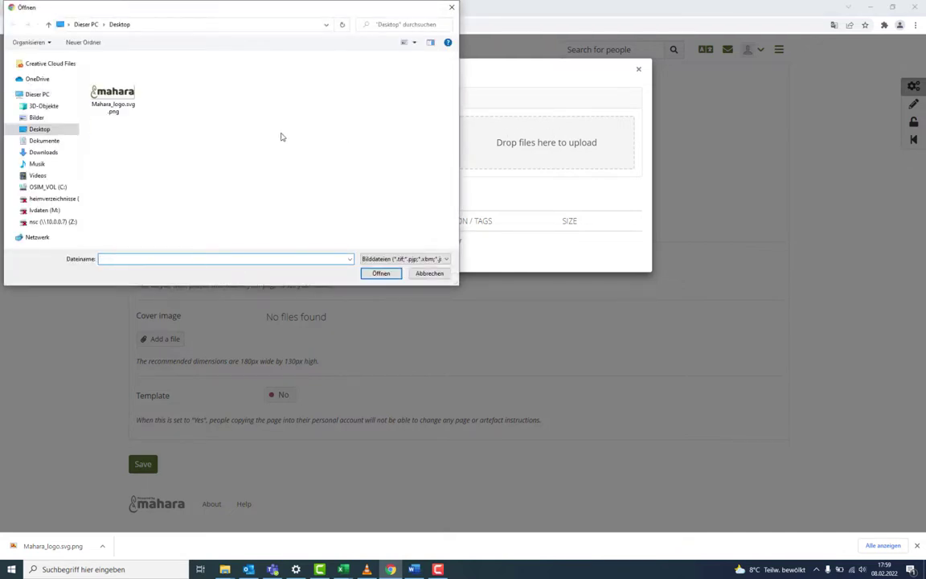
{"action": "left_click", "coordinate": [119, 96]}
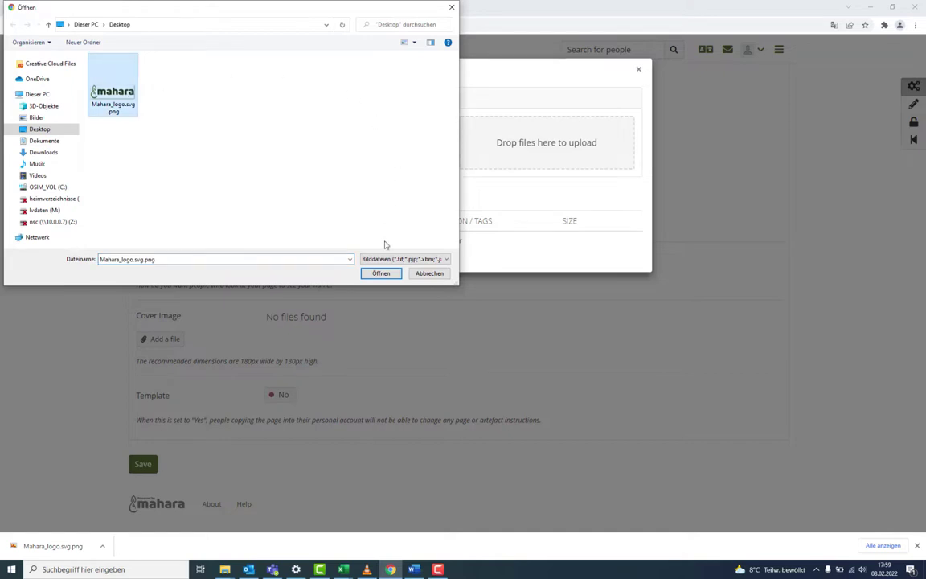
{"action": "left_click", "coordinate": [382, 274]}
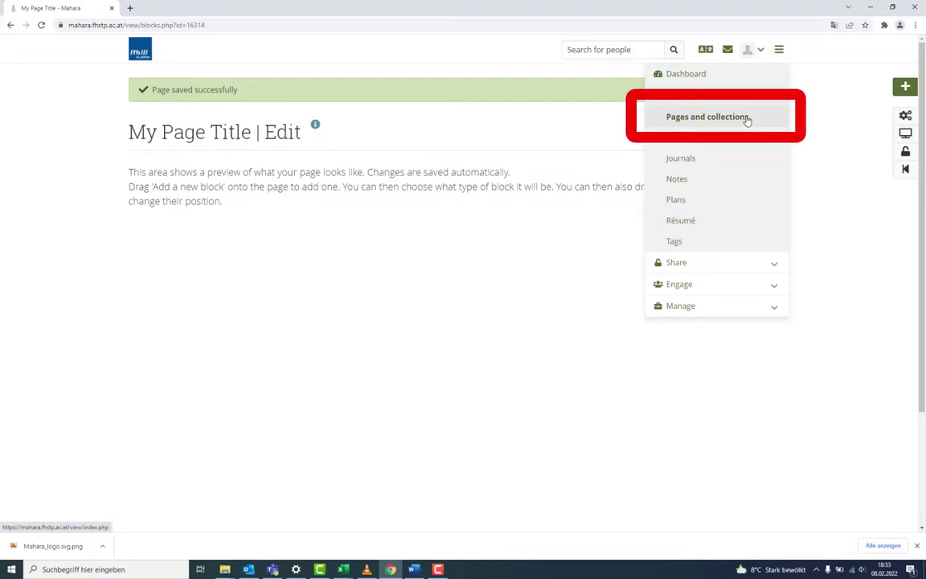
Return to the Pages and collections overview and open "My Page Title" for editing.
{"action": "left_click", "coordinate": [708, 117]}
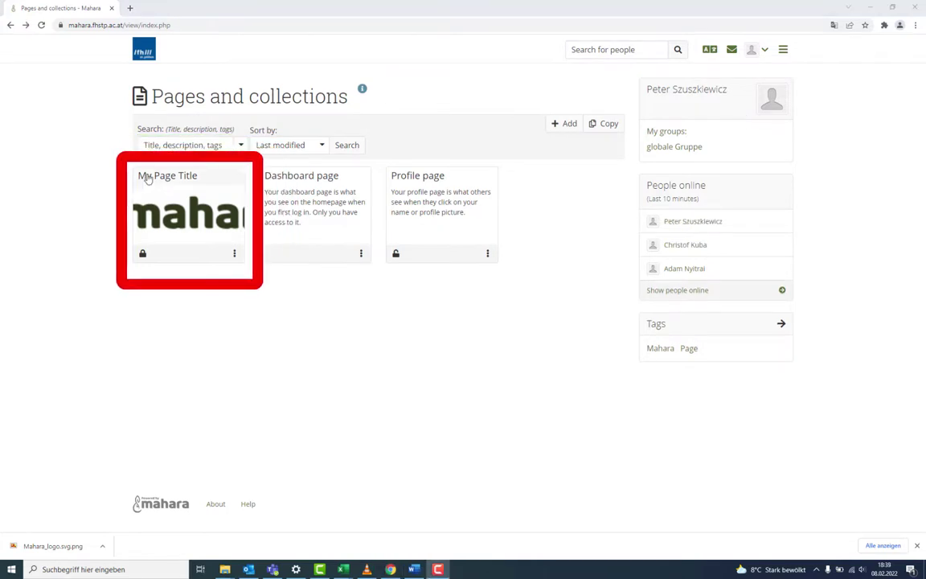
{"action": "mouse_move", "coordinate": [159, 212]}
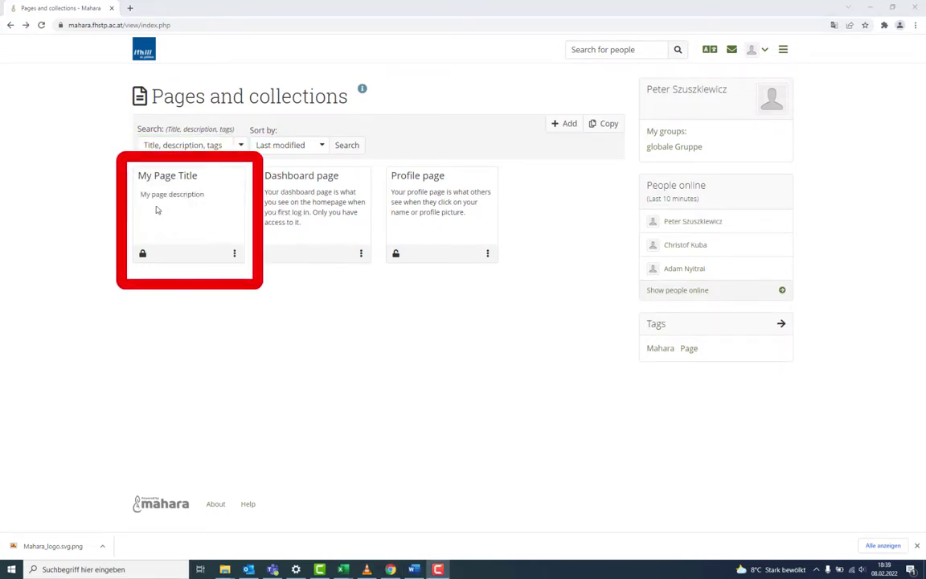
{"action": "left_click", "coordinate": [236, 254]}
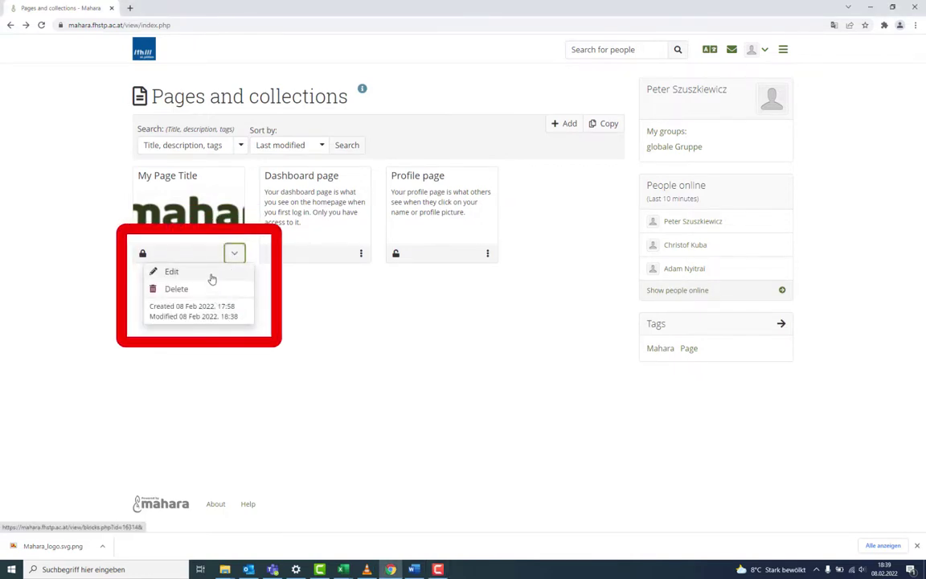
{"action": "left_click", "coordinate": [211, 275]}
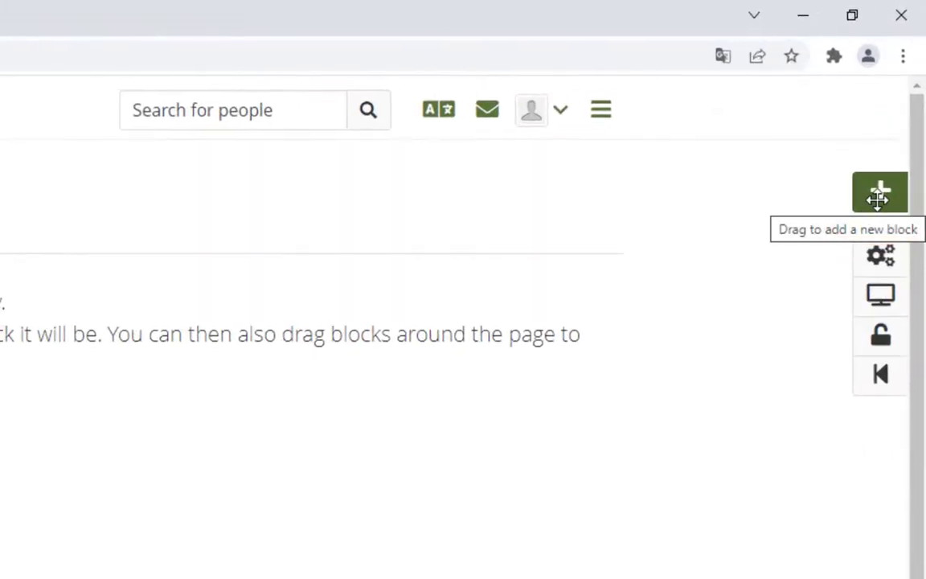
Add a new block at the Bottom position of the page and choose Text as its content type.
{"action": "left_click", "coordinate": [870, 193]}
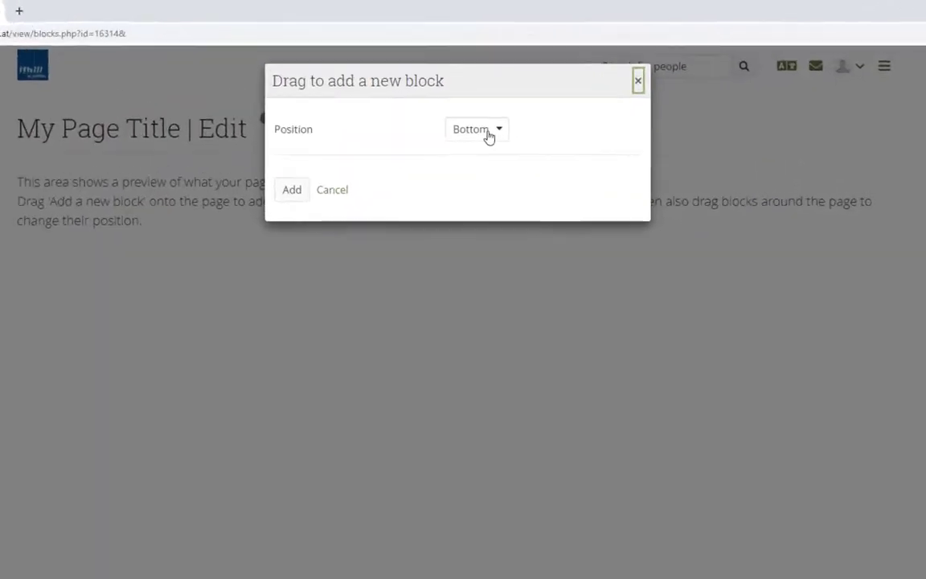
{"action": "left_click", "coordinate": [480, 98]}
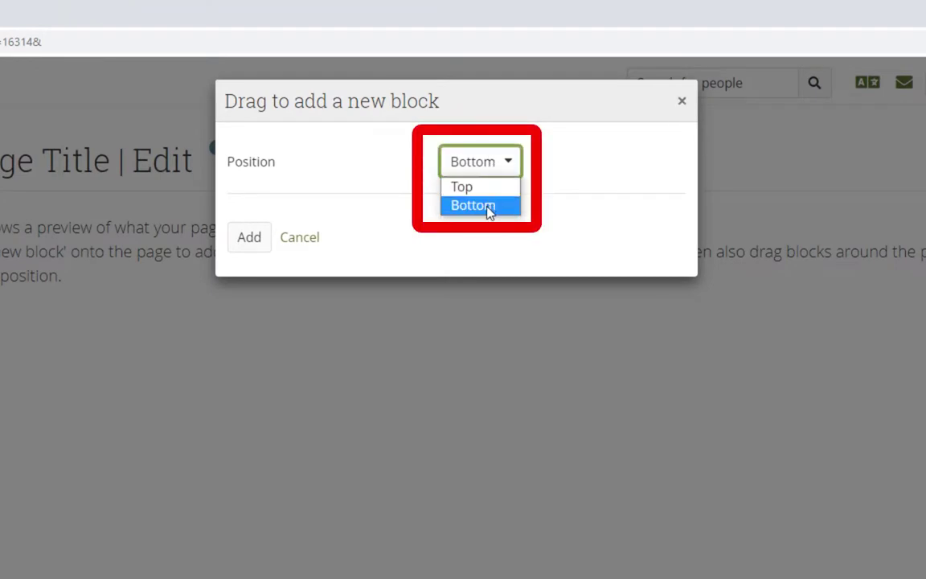
{"action": "left_click", "coordinate": [481, 207]}
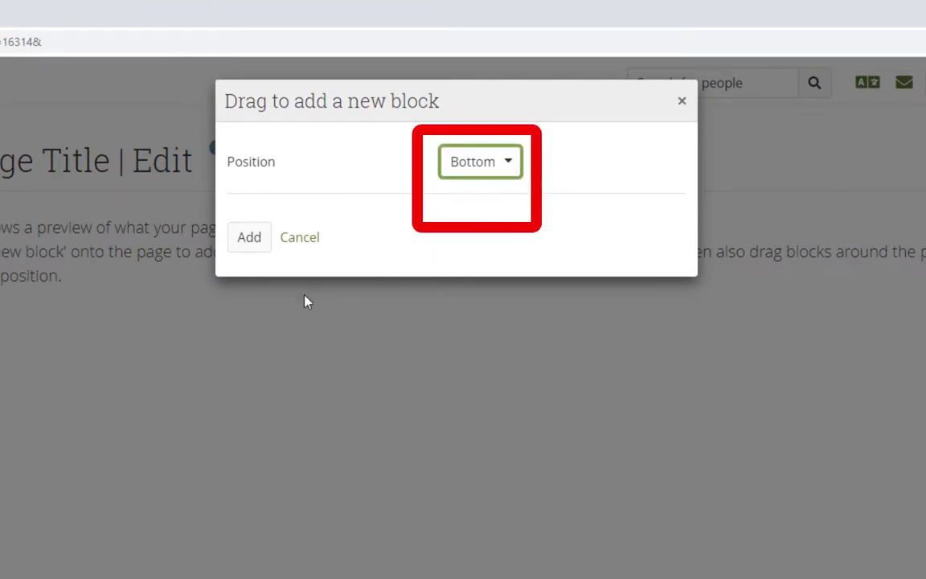
{"action": "left_click", "coordinate": [253, 241]}
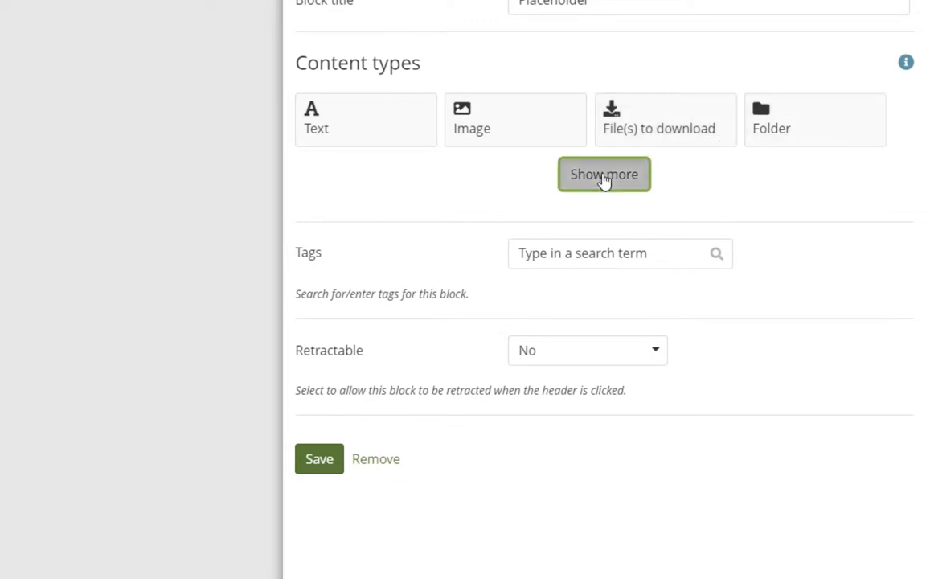
{"action": "left_click", "coordinate": [604, 178]}
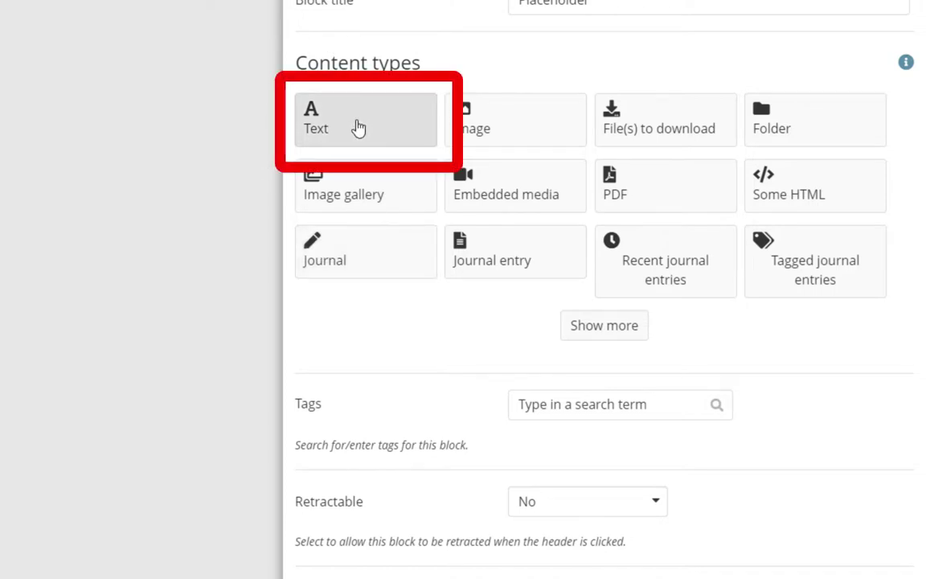
{"action": "left_click", "coordinate": [358, 128]}
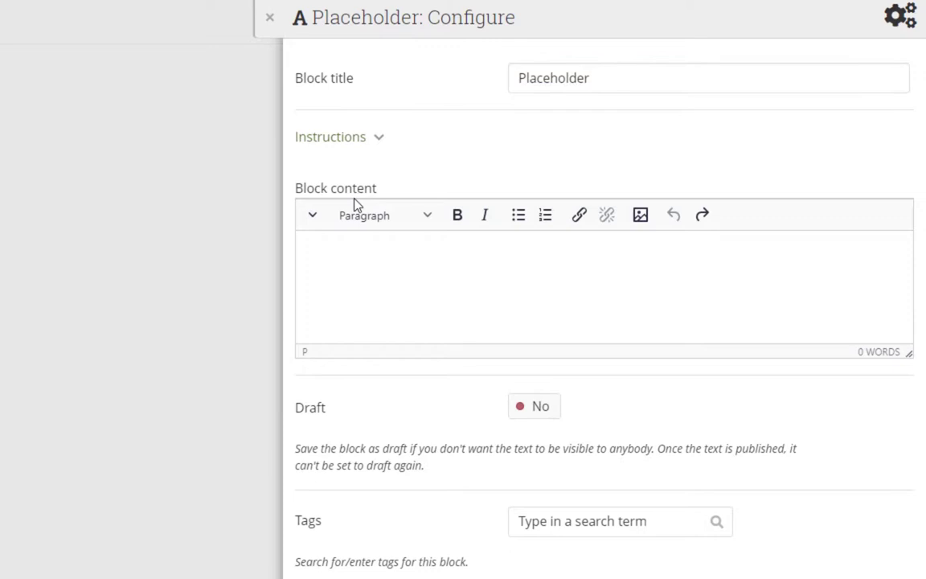
Title the block "Text block title" and enter a content paragraph beginning "The text block is a very important block.".
{"action": "triple_click", "coordinate": [565, 76]}
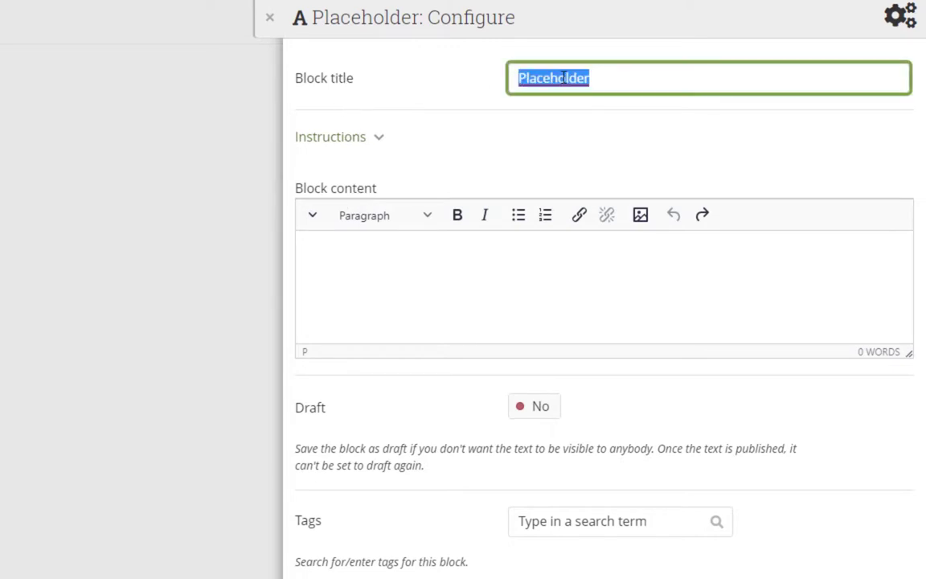
{"action": "type", "text": "Text block tit"}
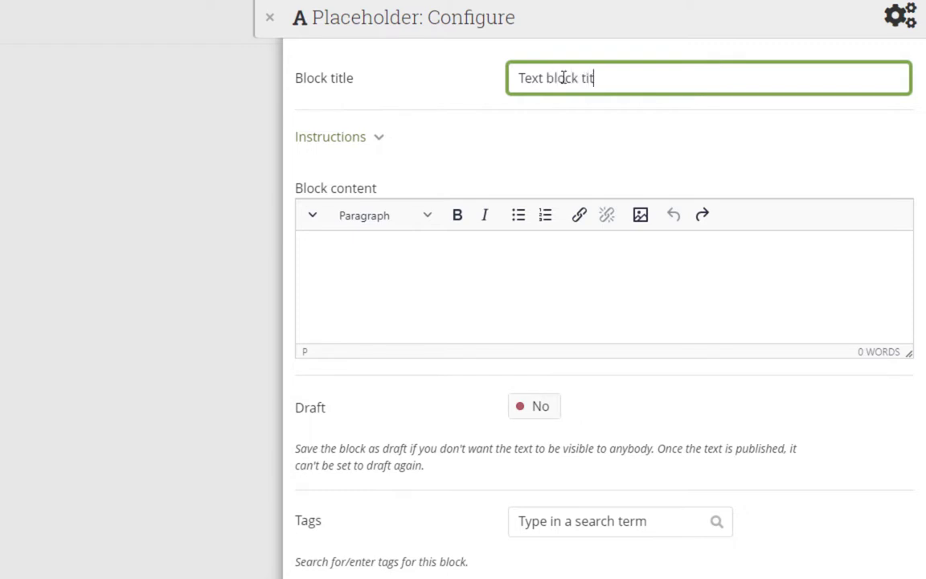
{"action": "type", "text": "le"}
{"action": "left_click", "coordinate": [388, 255]}
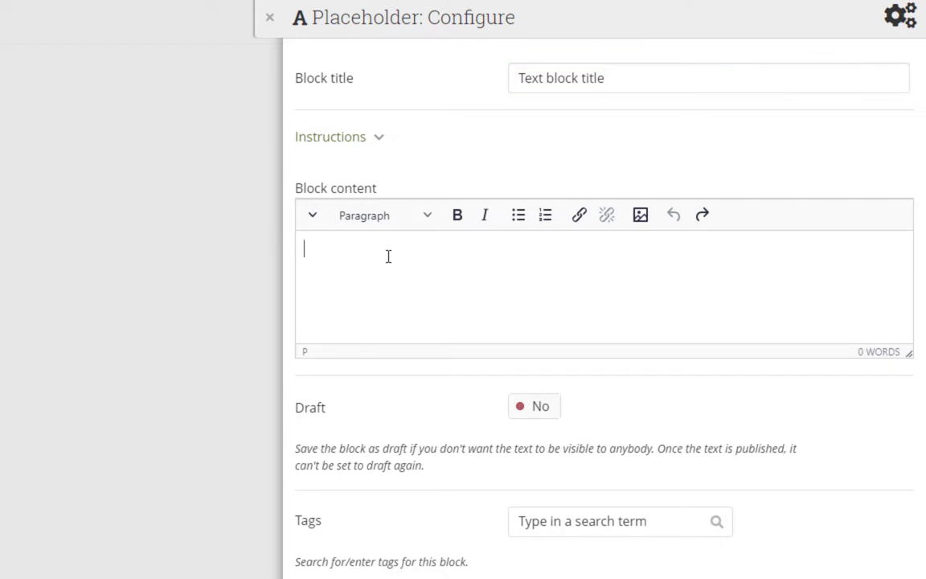
{"action": "type", "text": "The text block is a very important block. The block title chosen here is the title of the entire block. You can then format and edit the text with the tools provided. You can also insert images into the text."}
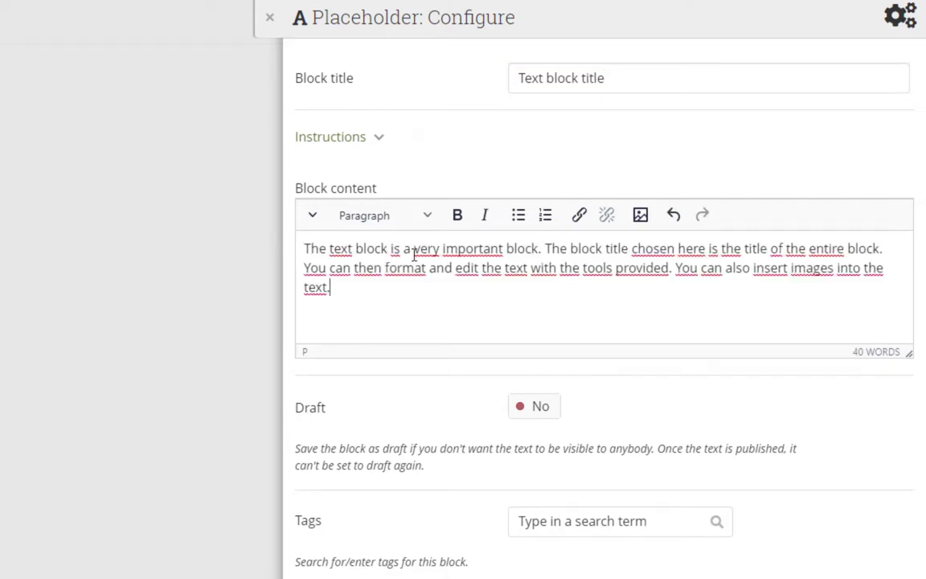
Choose No for the text block's Retractable option and save the block.
{"action": "scroll", "coordinate": [467, 346], "scroll_direction": "down", "scroll_amount": 3}
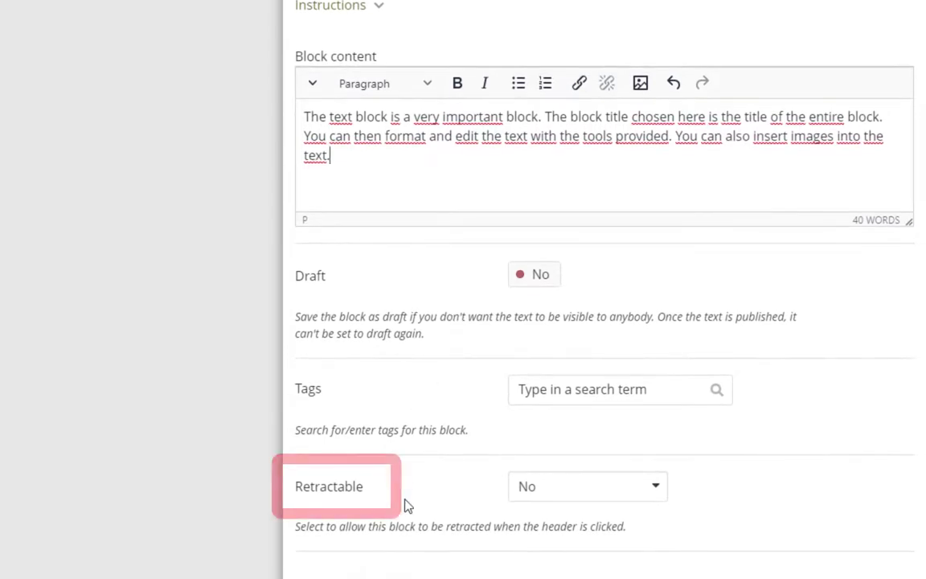
{"action": "left_click", "coordinate": [656, 489]}
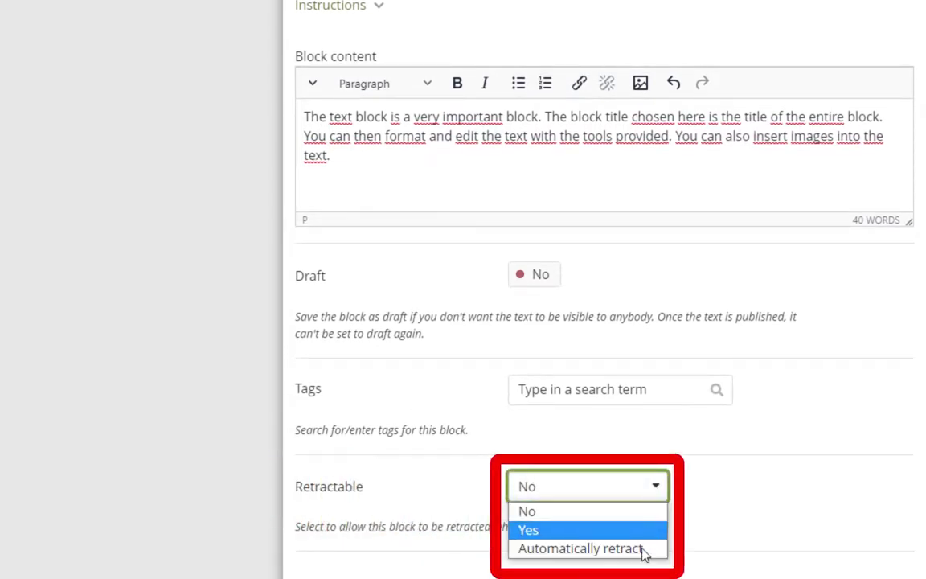
{"action": "left_click", "coordinate": [635, 511]}
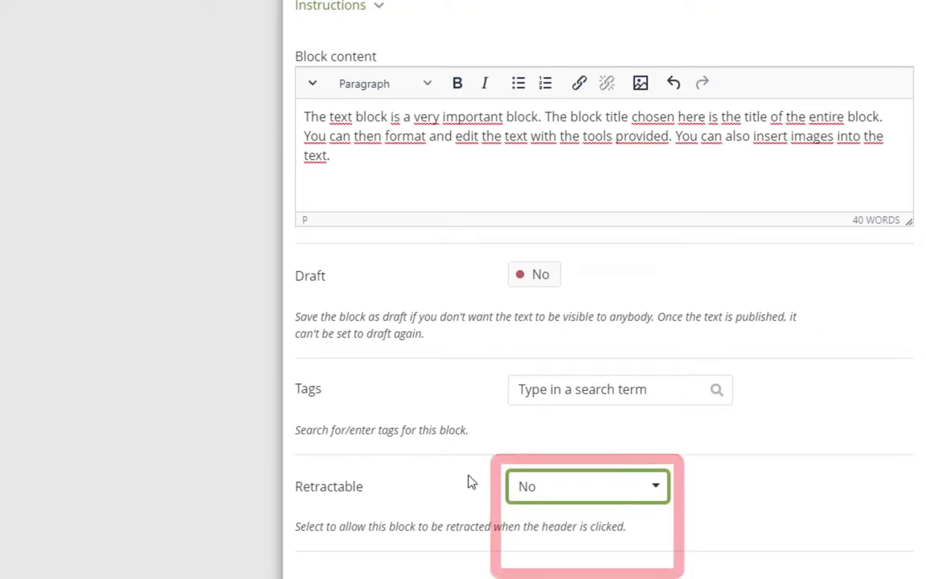
{"action": "scroll", "coordinate": [466, 480], "scroll_direction": "down", "scroll_amount": 3}
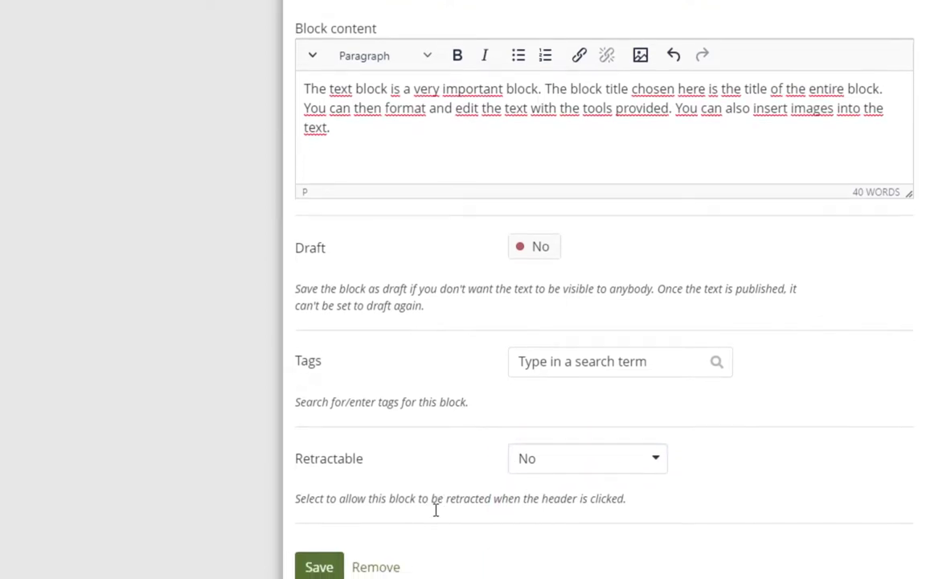
{"action": "left_click", "coordinate": [332, 479]}
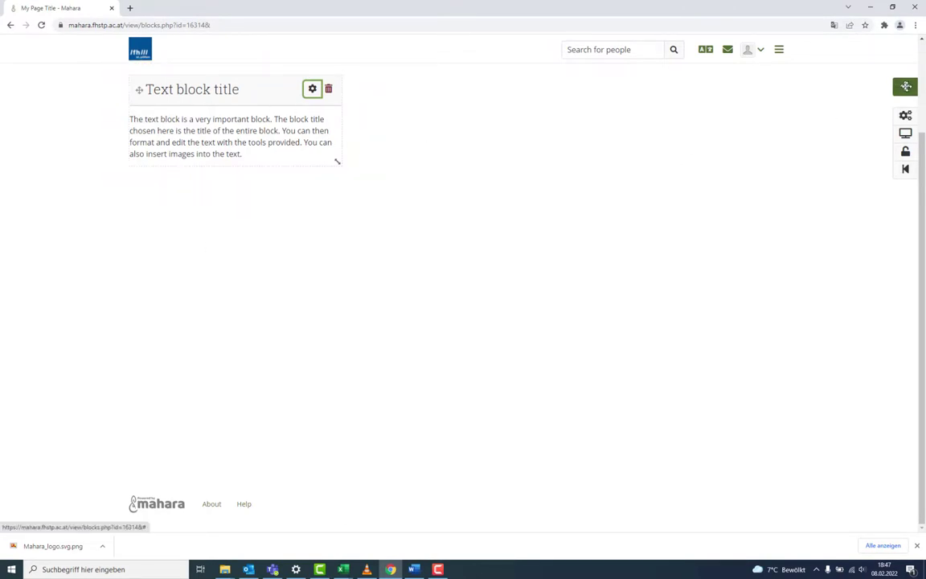
Add an Image block at the Bottom position of the page and title it "Image block title".
{"action": "left_click", "coordinate": [905, 86]}
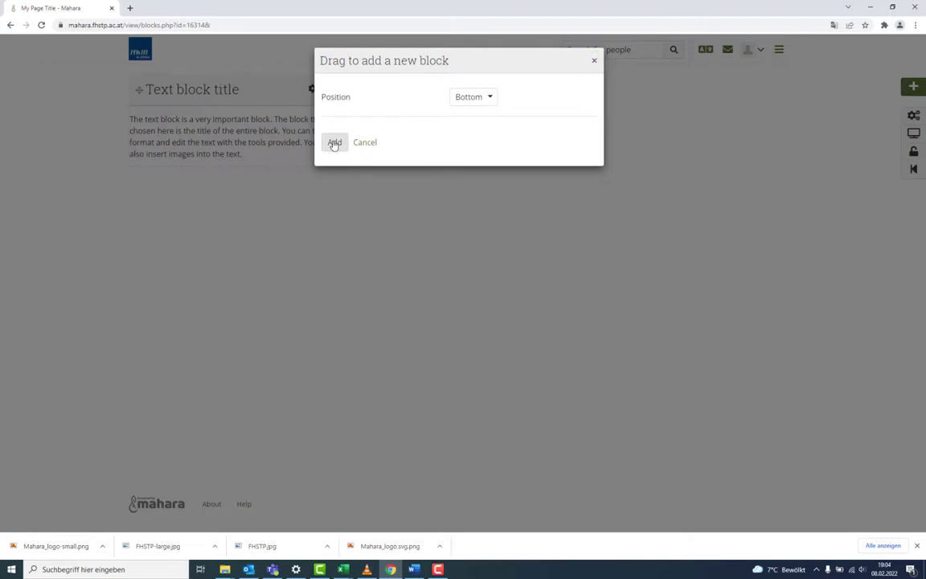
{"action": "left_click", "coordinate": [335, 142]}
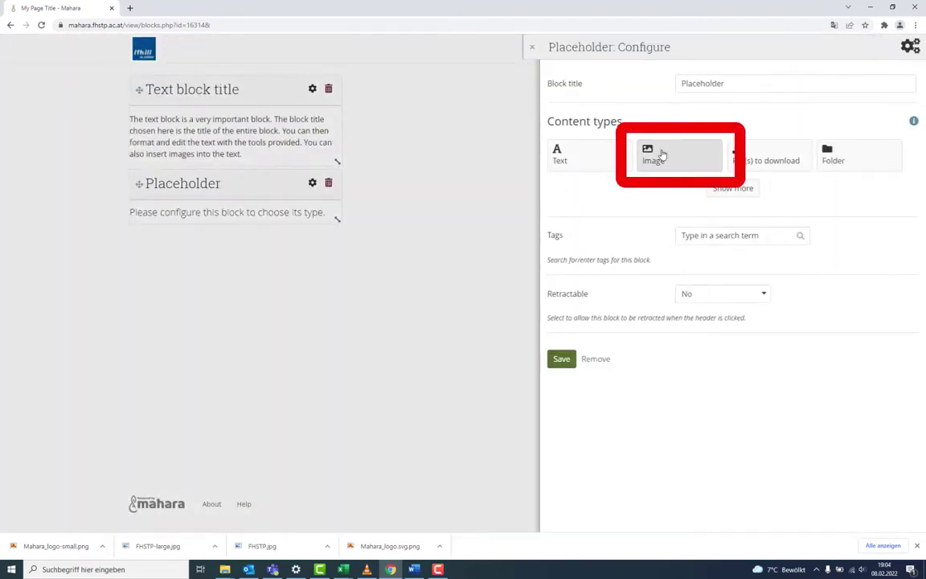
{"action": "left_click", "coordinate": [662, 154]}
{"action": "double_click", "coordinate": [690, 84]}
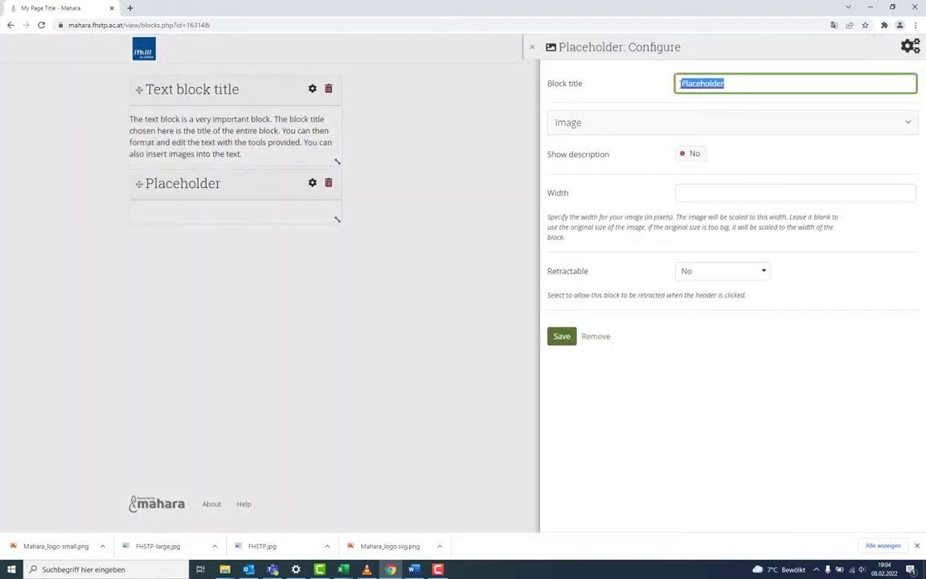
{"action": "type", "text": "Image"}
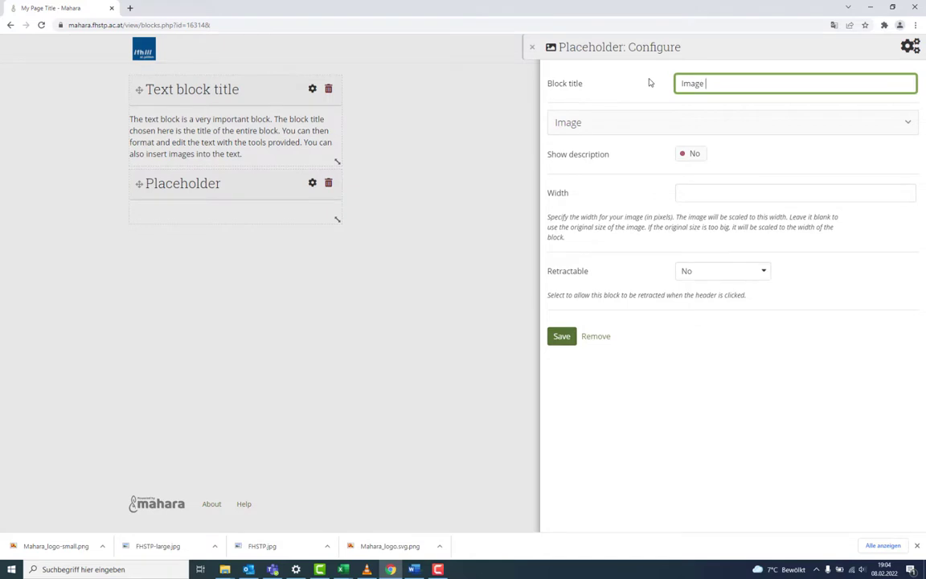
{"action": "type", "text": " block title"}
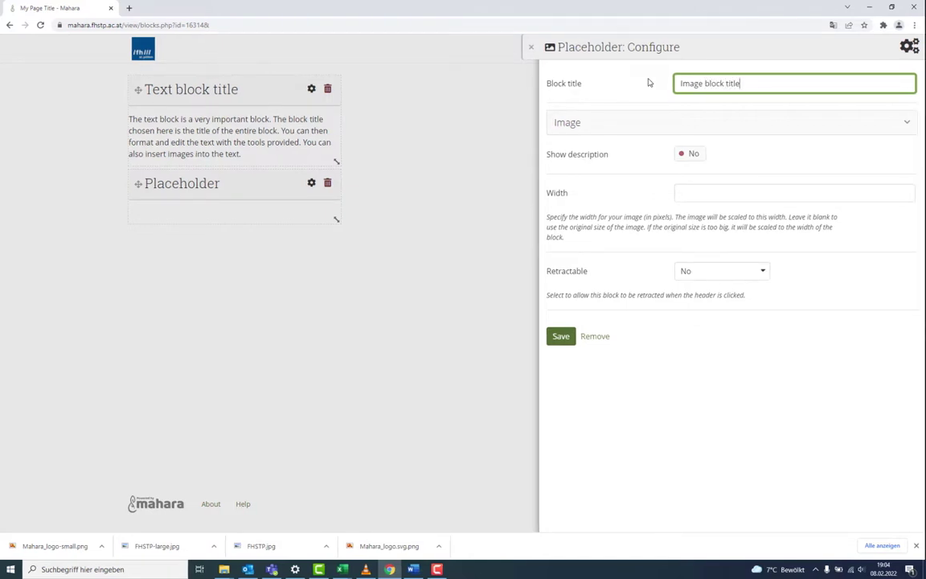
Upload FHSTP-large.jpg from the Desktop as the block's image and save the block.
{"action": "left_click", "coordinate": [751, 125]}
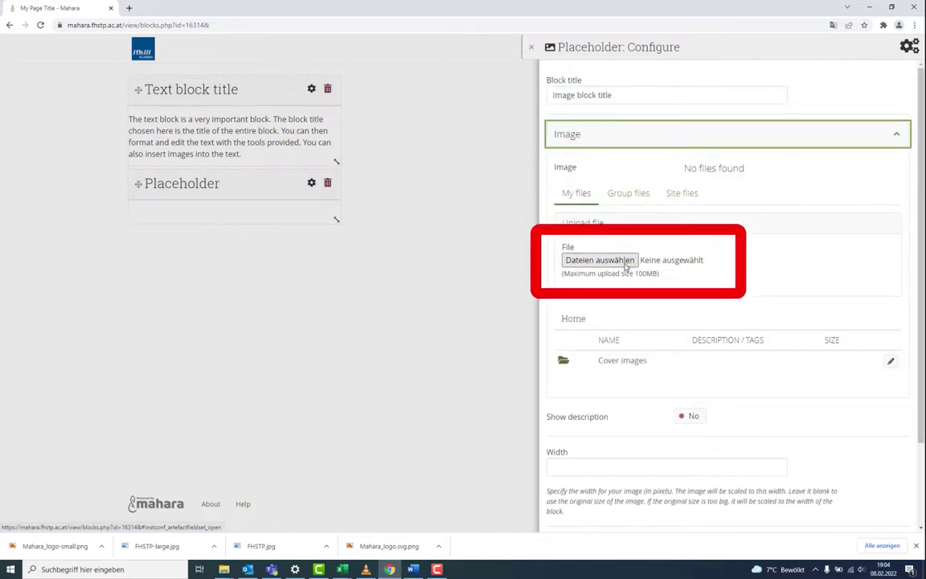
{"action": "left_click", "coordinate": [619, 260]}
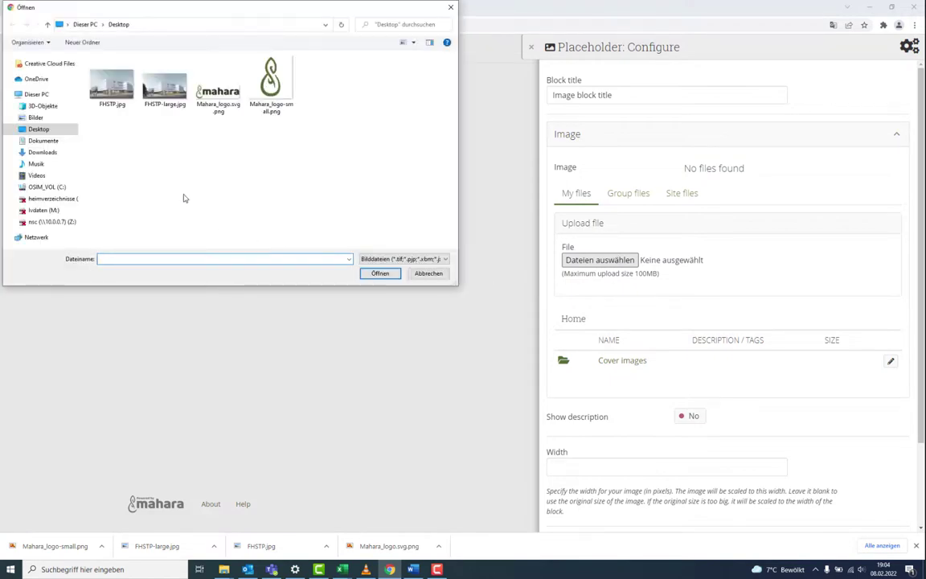
{"action": "left_click", "coordinate": [163, 91]}
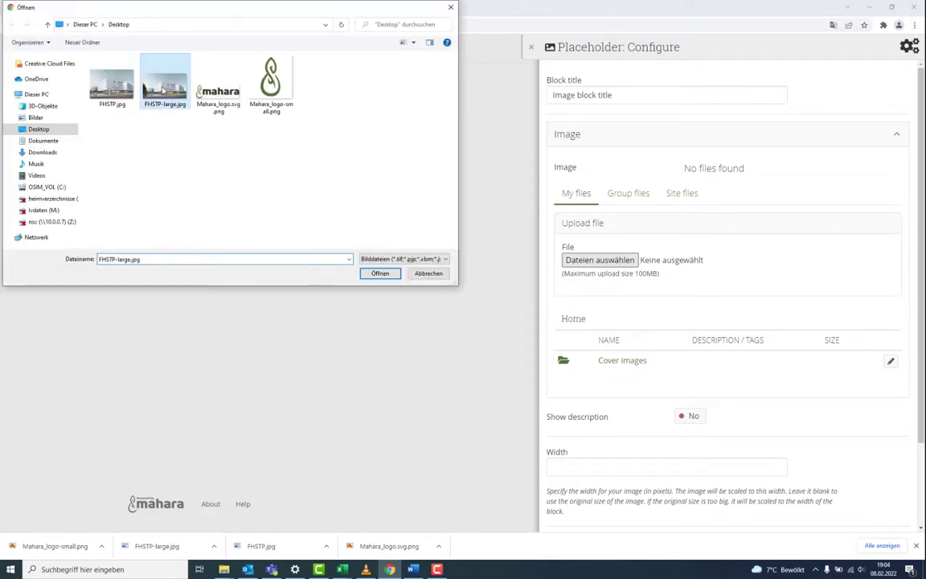
{"action": "left_click", "coordinate": [383, 275]}
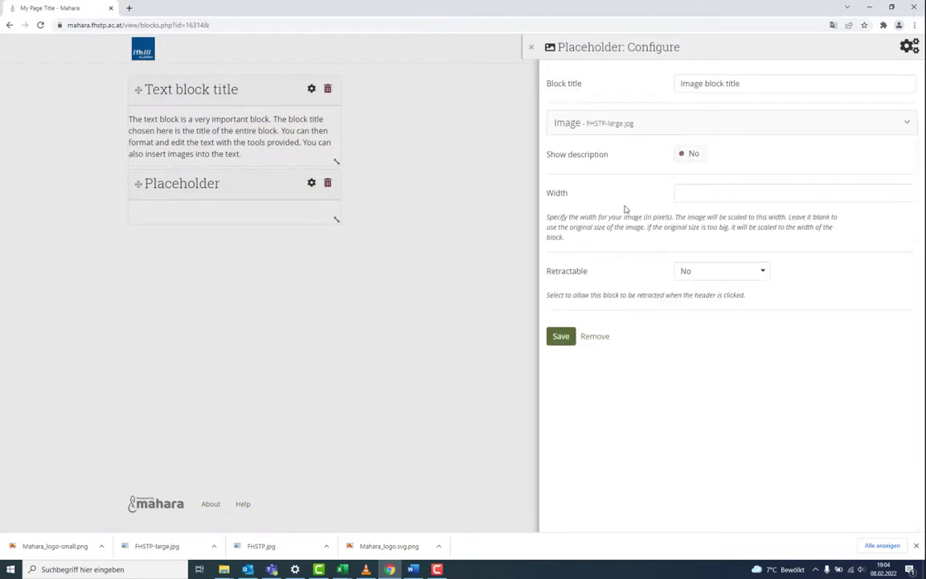
{"action": "left_click", "coordinate": [561, 337]}
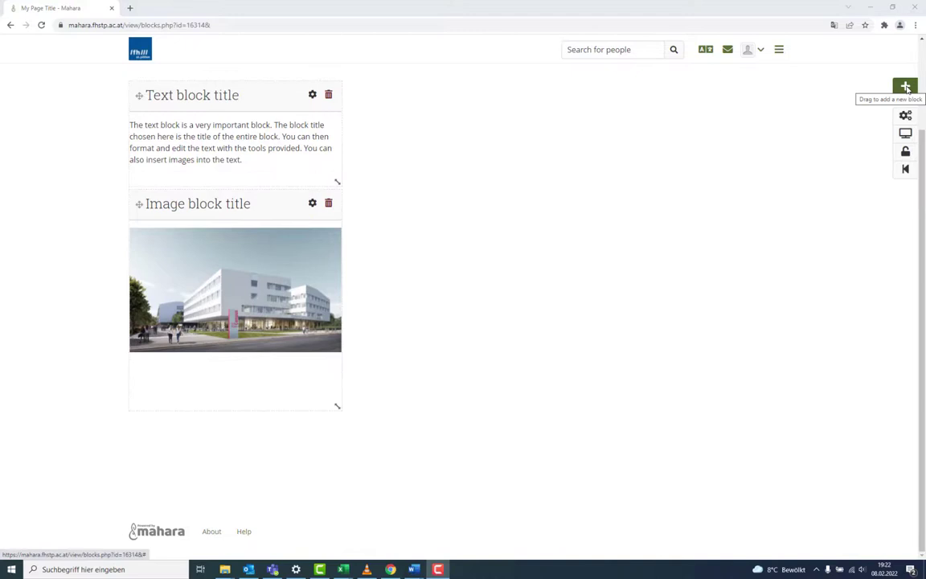
Add a File(s) to download block at the Bottom position of the page.
{"action": "left_click", "coordinate": [906, 87]}
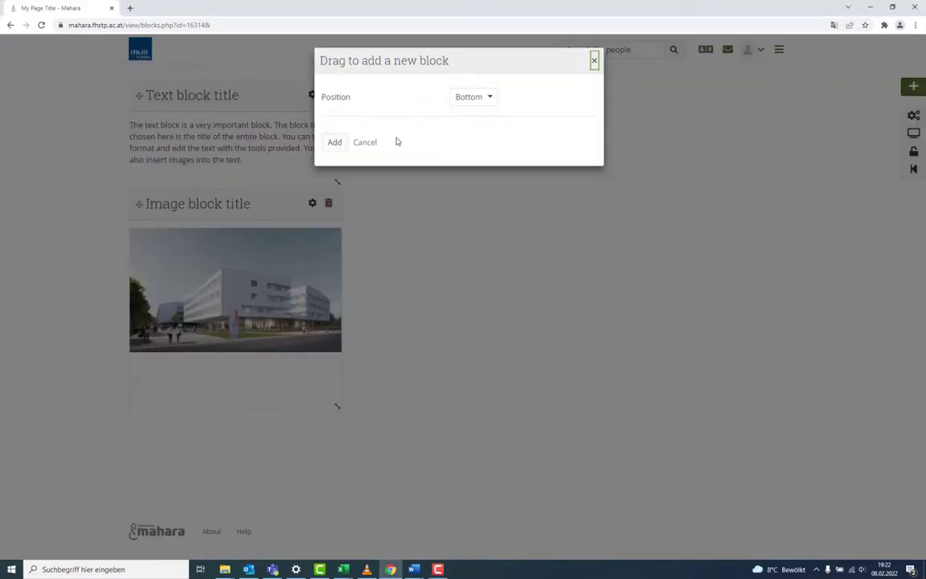
{"action": "left_click", "coordinate": [334, 143]}
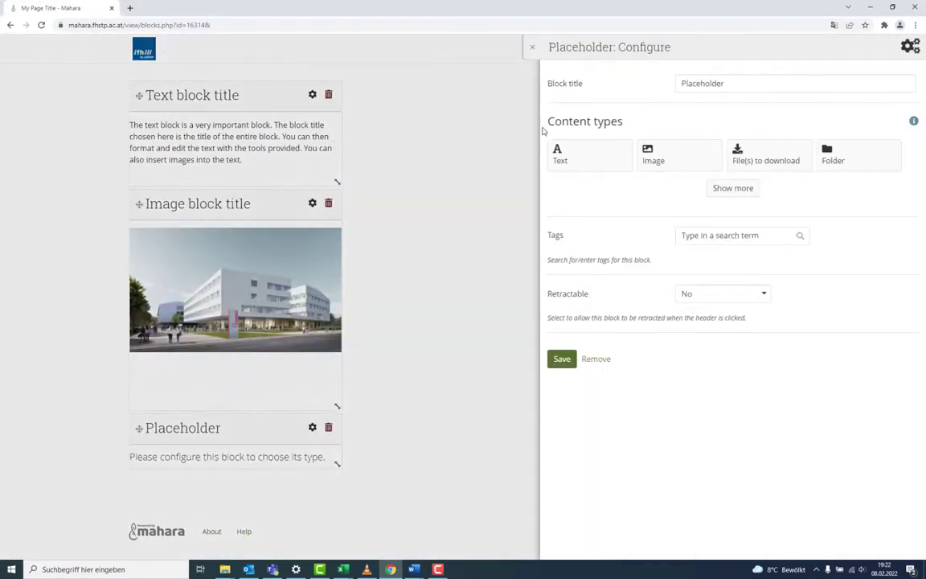
{"action": "left_click", "coordinate": [764, 158]}
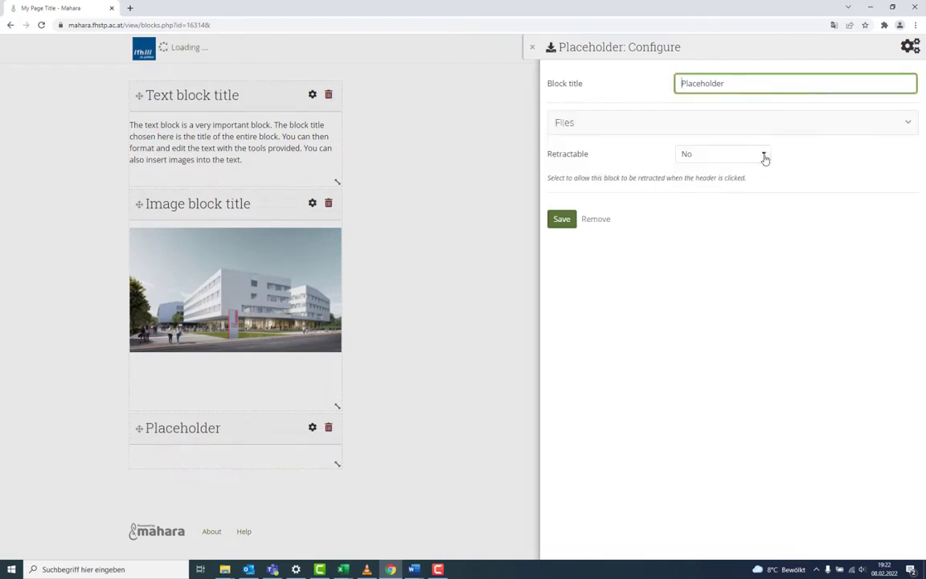
Upload "How to use Mahara.docx" from the Desktop into the file download block and save the block.
{"action": "left_click", "coordinate": [607, 125]}
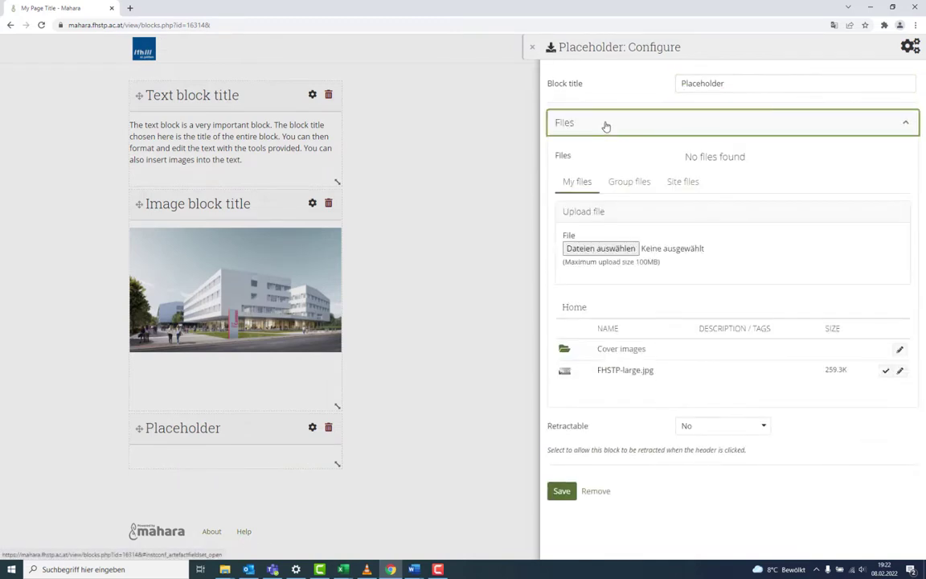
{"action": "left_click", "coordinate": [602, 251]}
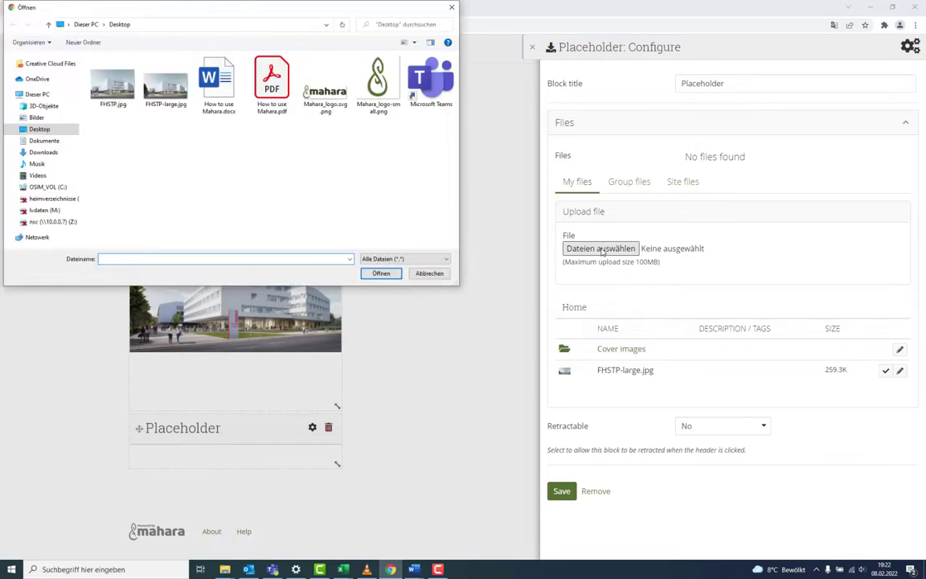
{"action": "left_click", "coordinate": [216, 87]}
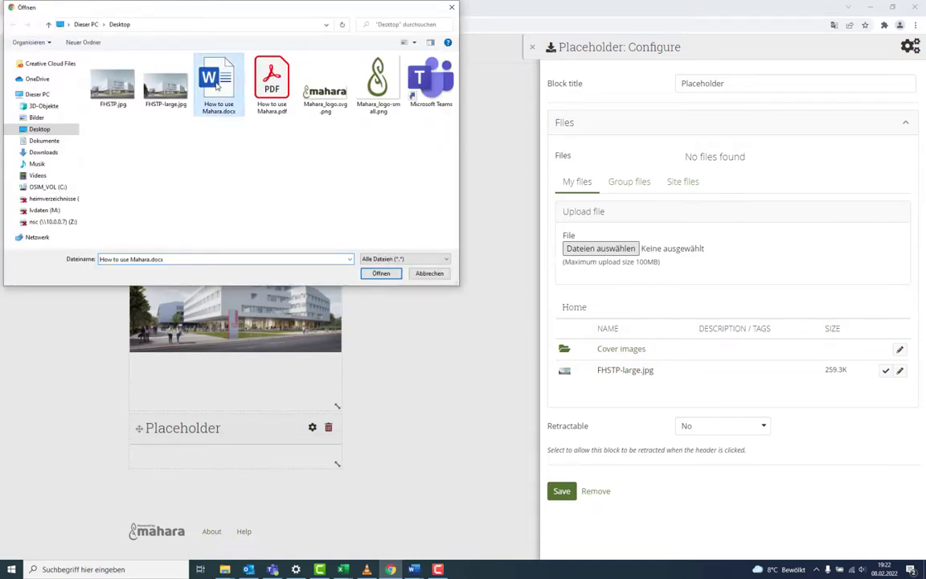
{"action": "left_click", "coordinate": [381, 273]}
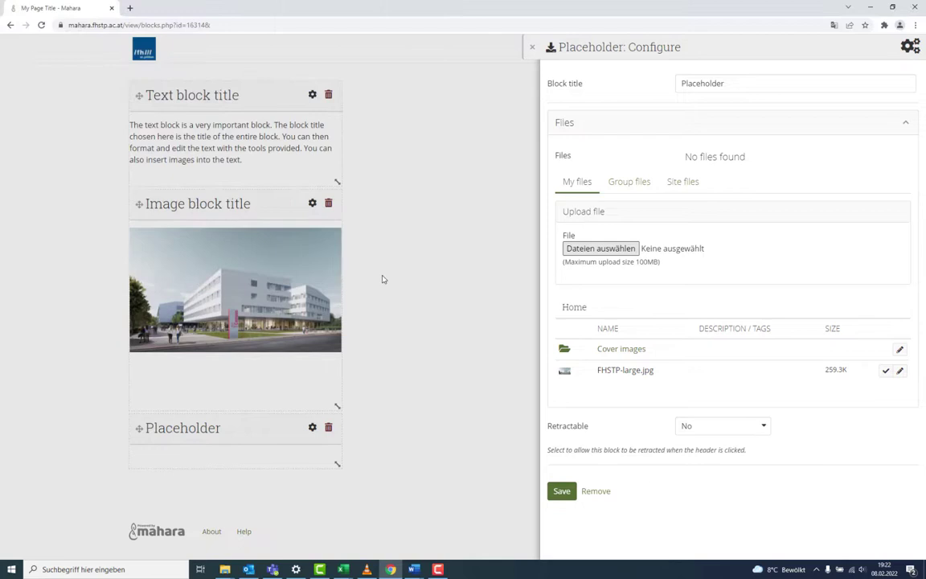
{"action": "scroll", "coordinate": [719, 299], "scroll_direction": "down", "scroll_amount": 2}
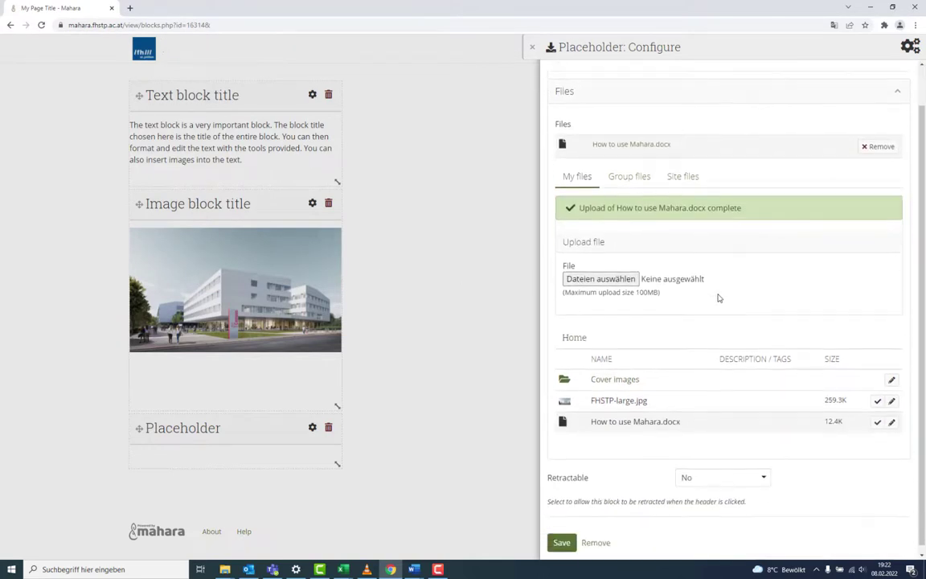
{"action": "left_click", "coordinate": [563, 536]}
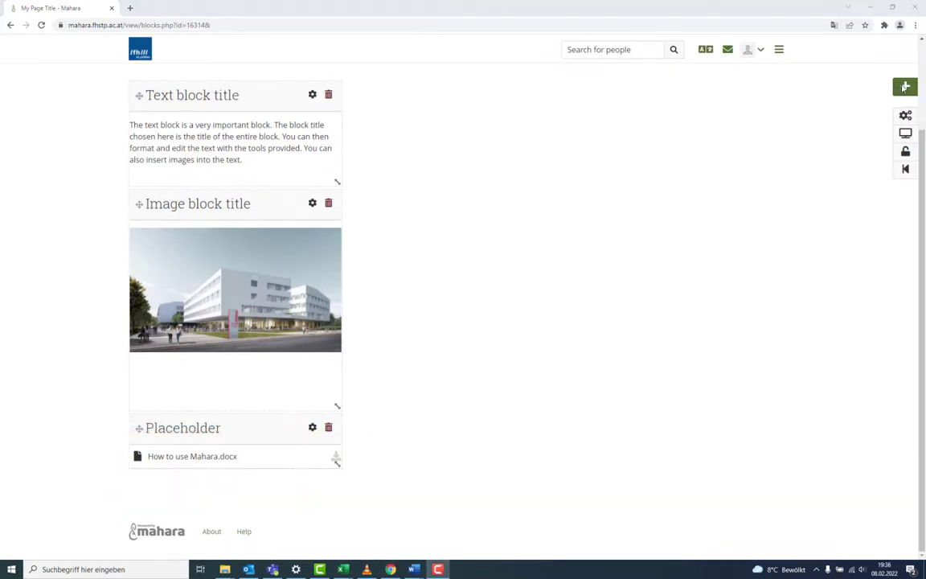
Add an Image gallery block at the Bottom position of the page and set its image selection to choose individual images.
{"action": "left_click", "coordinate": [905, 86]}
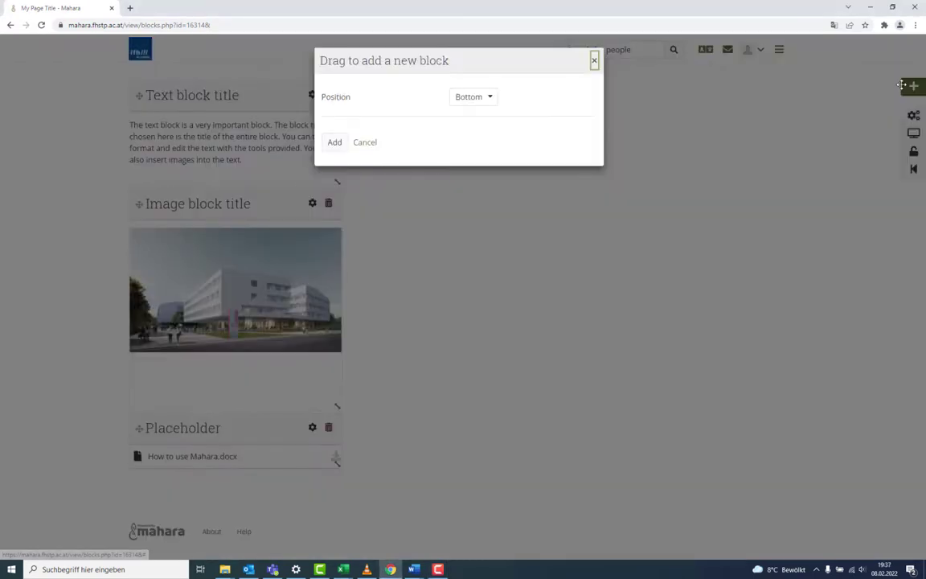
{"action": "left_click", "coordinate": [333, 143]}
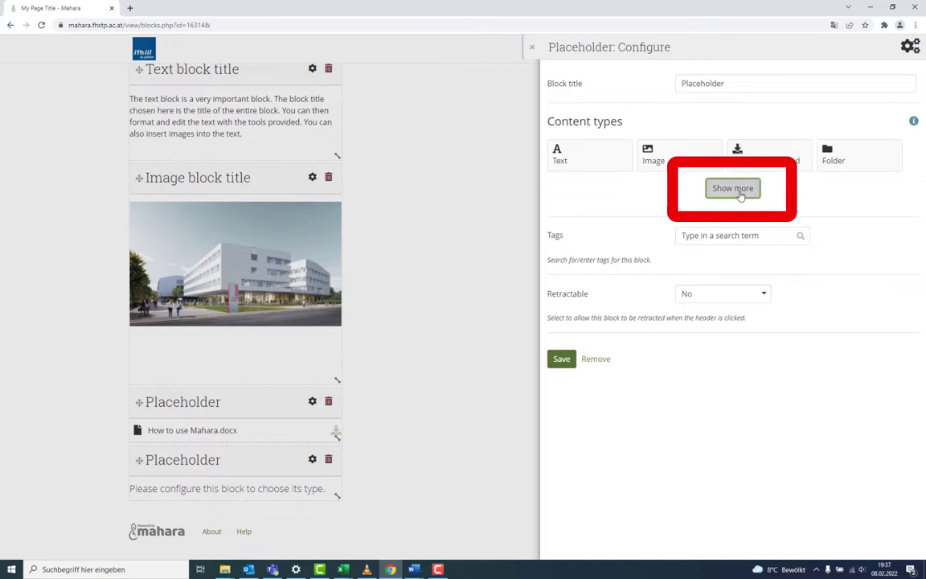
{"action": "left_click", "coordinate": [731, 189]}
{"action": "left_click", "coordinate": [612, 198]}
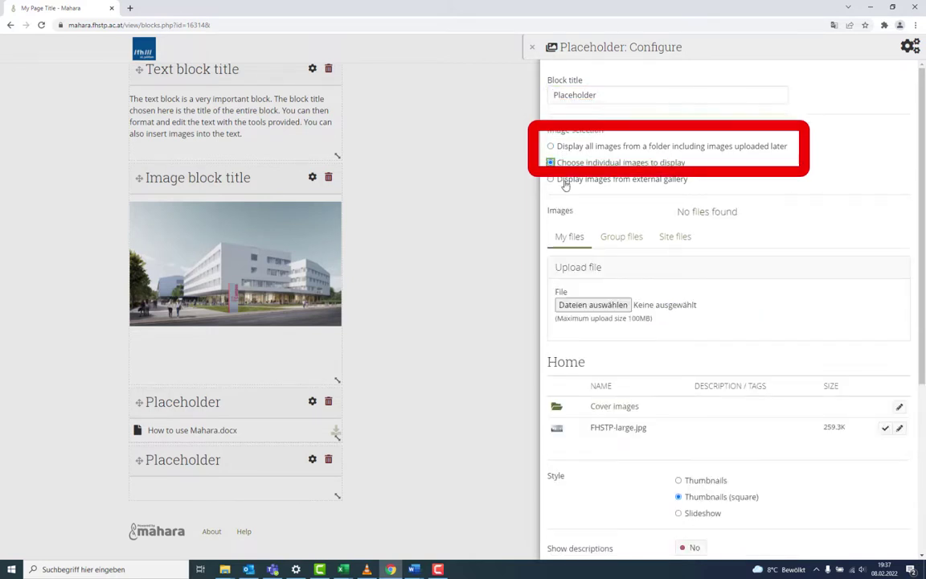
{"action": "left_click", "coordinate": [566, 184]}
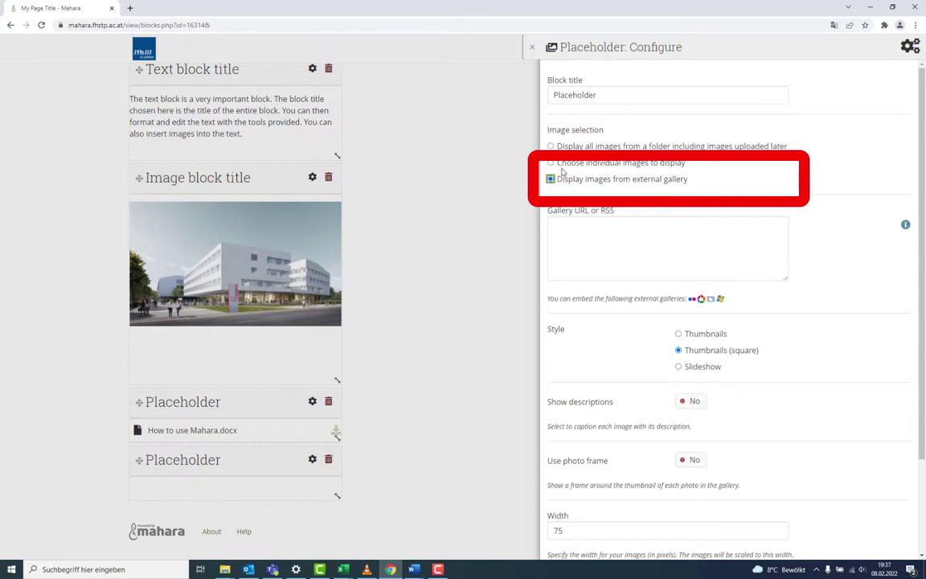
{"action": "left_click", "coordinate": [561, 166]}
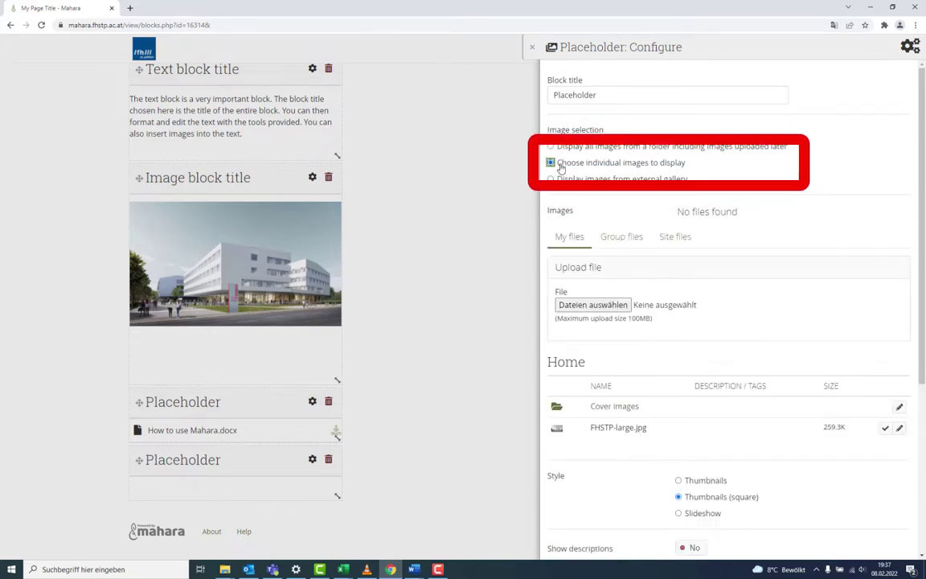
Upload FHSTP_Audimax.jpg and FHSTP_sunset.jpg together from the Desktop into the image gallery block.
{"action": "left_click", "coordinate": [593, 306]}
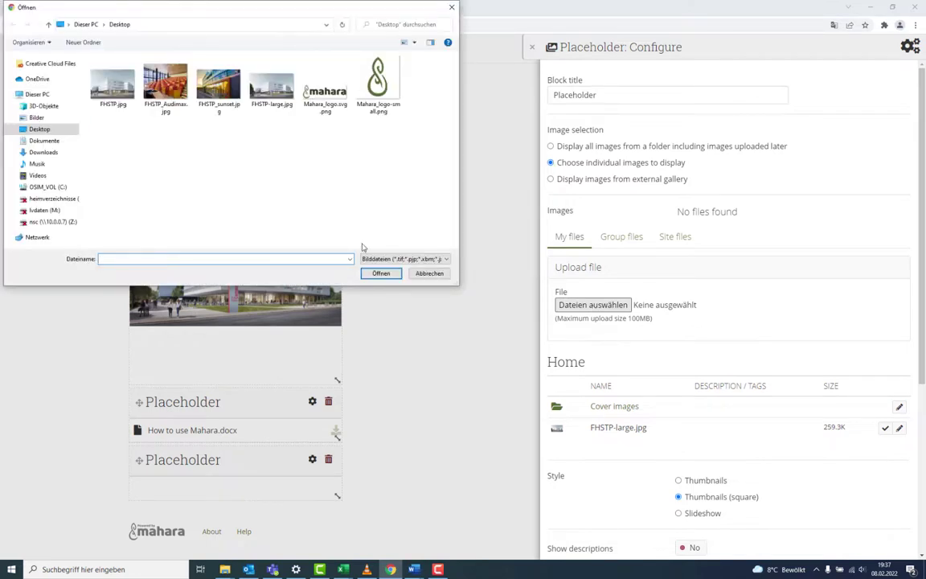
{"action": "left_click", "coordinate": [167, 89]}
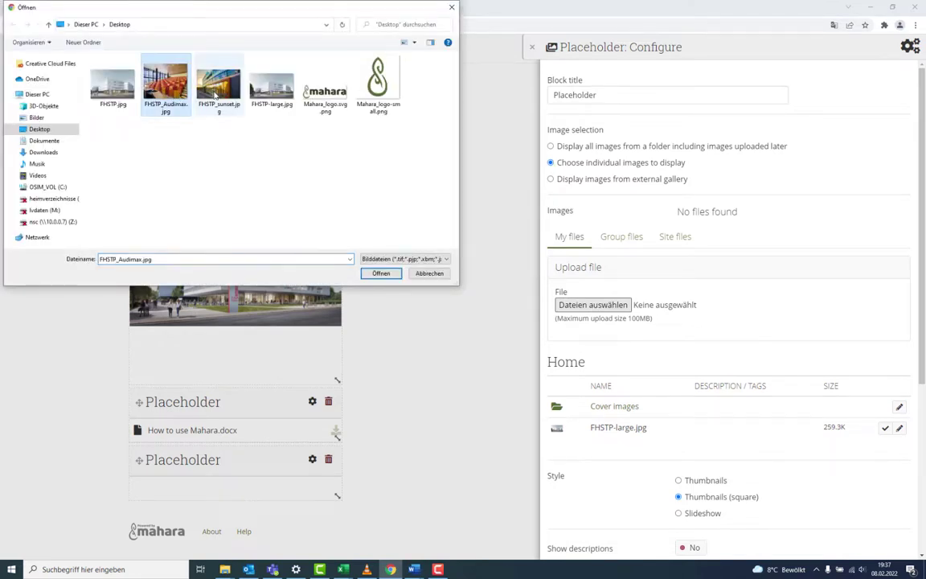
{"action": "left_click", "coordinate": [215, 93], "text": "ctrl"}
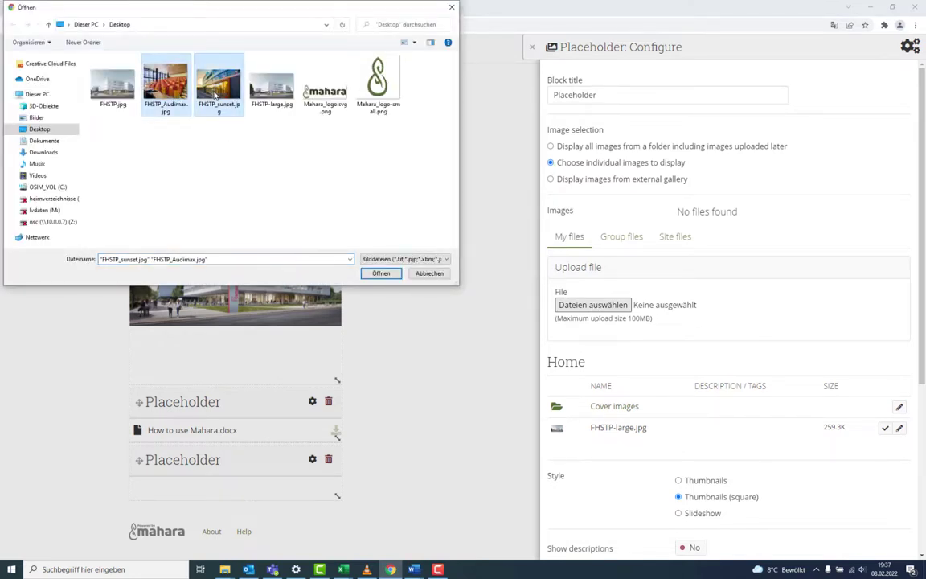
{"action": "left_click", "coordinate": [382, 273]}
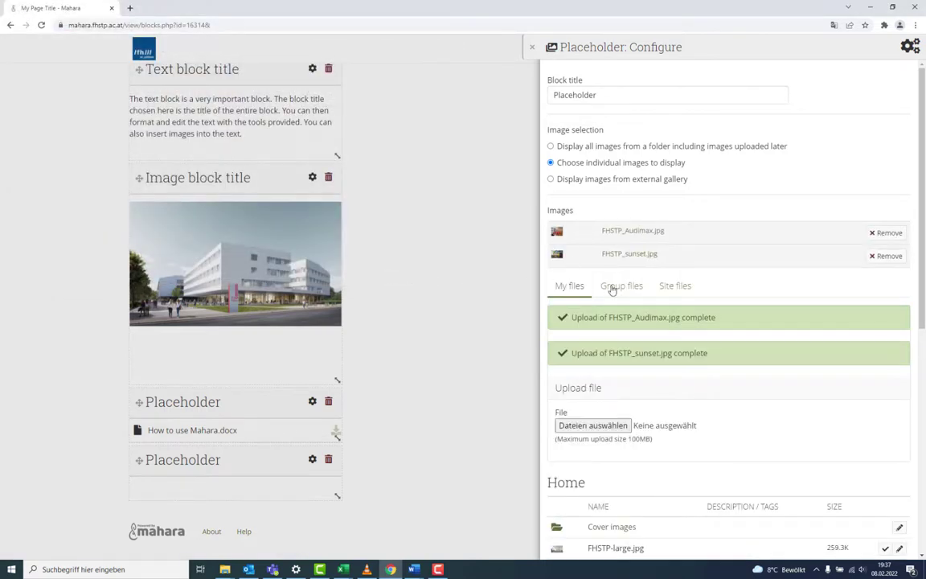
Set the gallery images' width to 400 pixels and save the image gallery block.
{"action": "scroll", "coordinate": [731, 281], "scroll_direction": "down", "scroll_amount": 5}
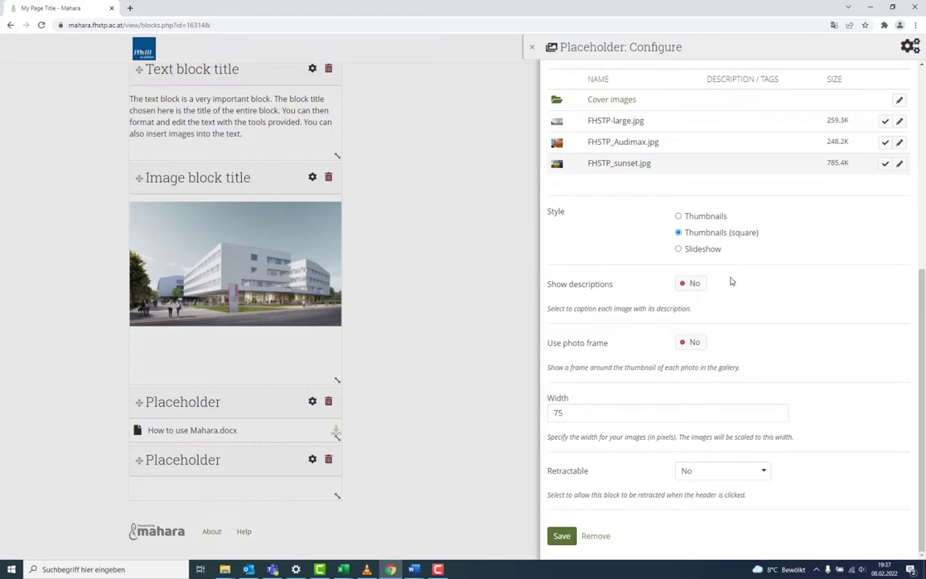
{"action": "left_click", "coordinate": [572, 415]}
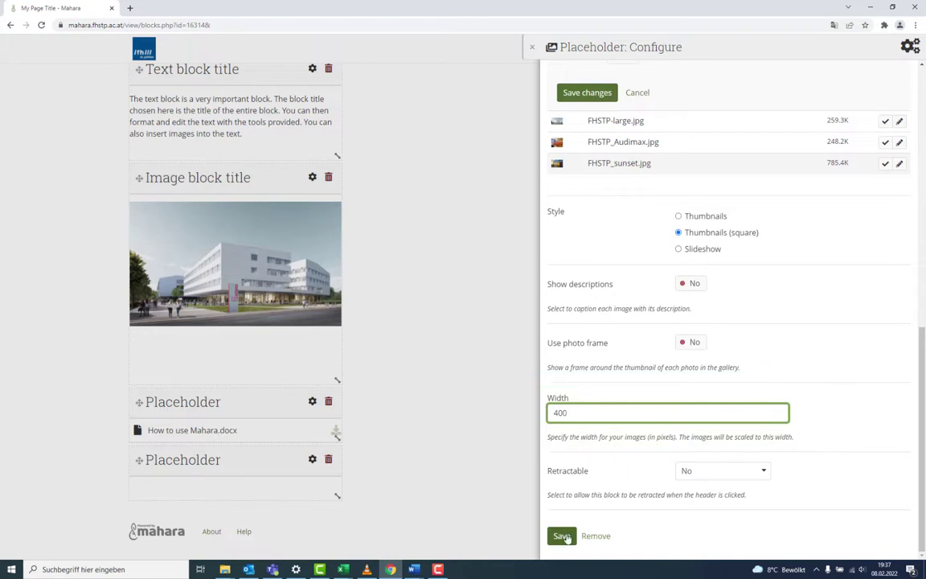
{"action": "left_click", "coordinate": [566, 536]}
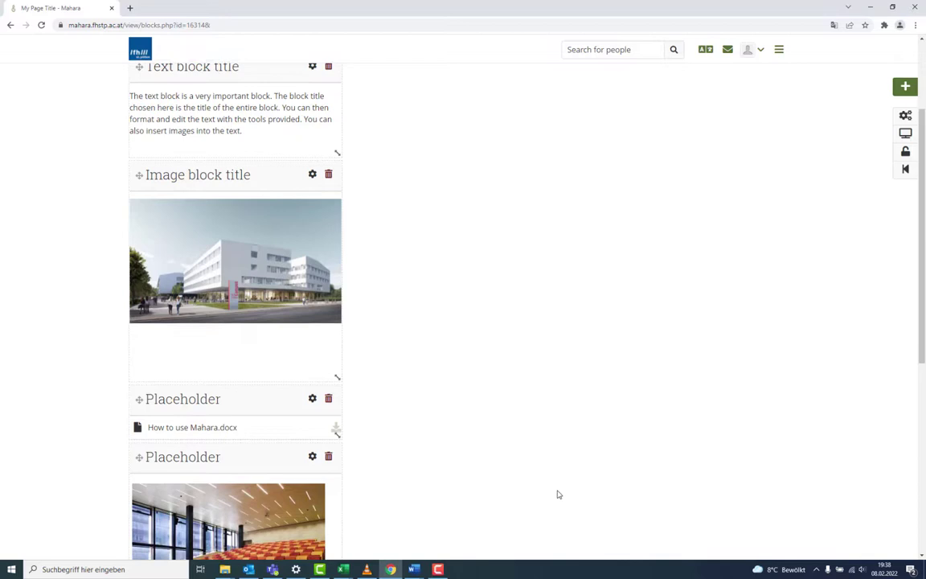
{"action": "scroll", "coordinate": [556, 483], "scroll_direction": "down", "scroll_amount": 8}
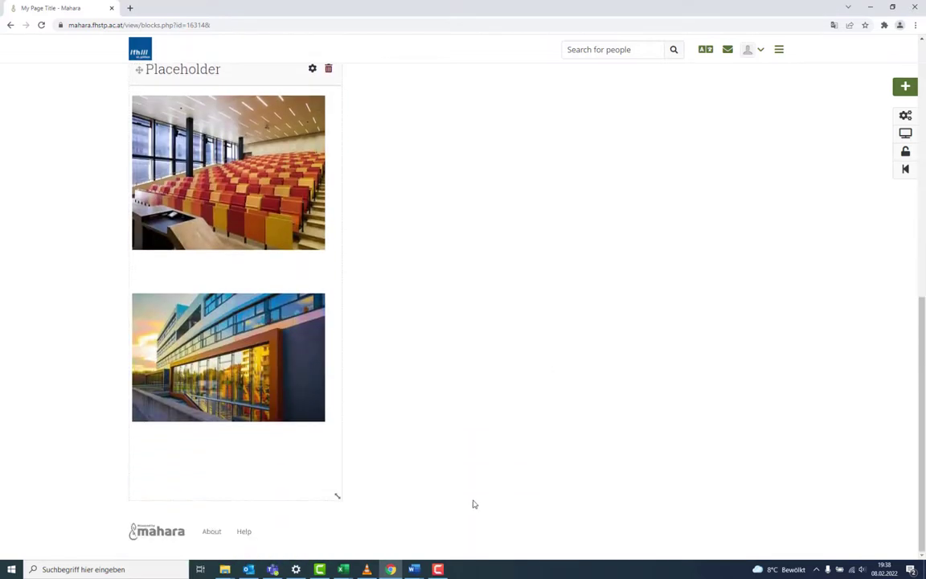
Add another block beneath the image gallery and choose PDF as its content type.
{"action": "left_click_drag", "start_coordinate": [334, 456], "coordinate": [413, 441]}
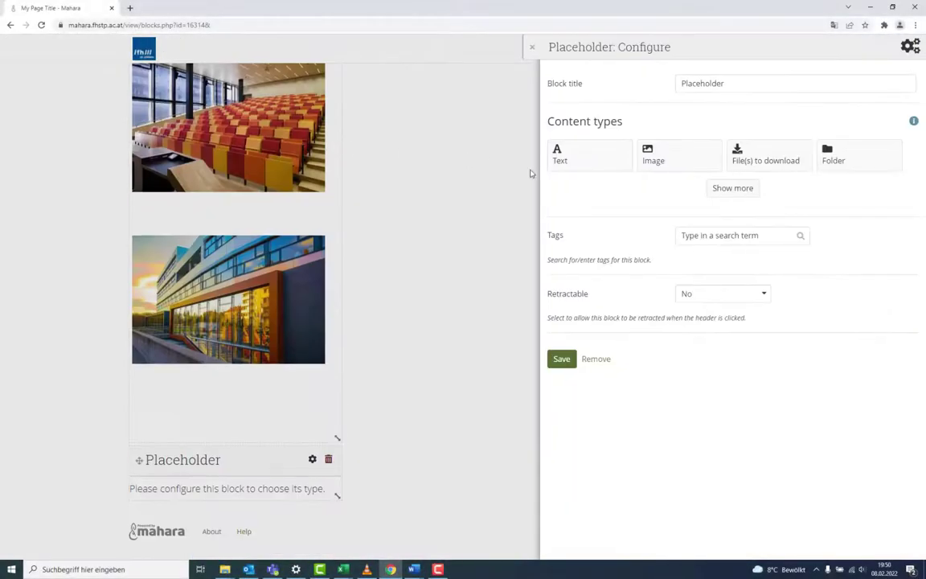
{"action": "left_click", "coordinate": [728, 189]}
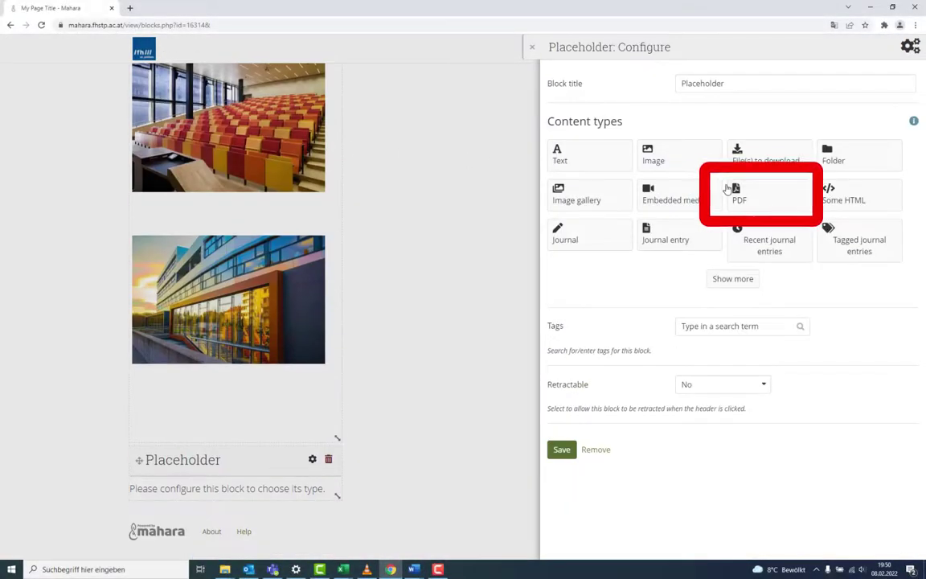
{"action": "left_click", "coordinate": [763, 205]}
Upload "How to use Mahara.pdf" from the Desktop into the PDF block and save the block.
{"action": "left_click", "coordinate": [656, 128]}
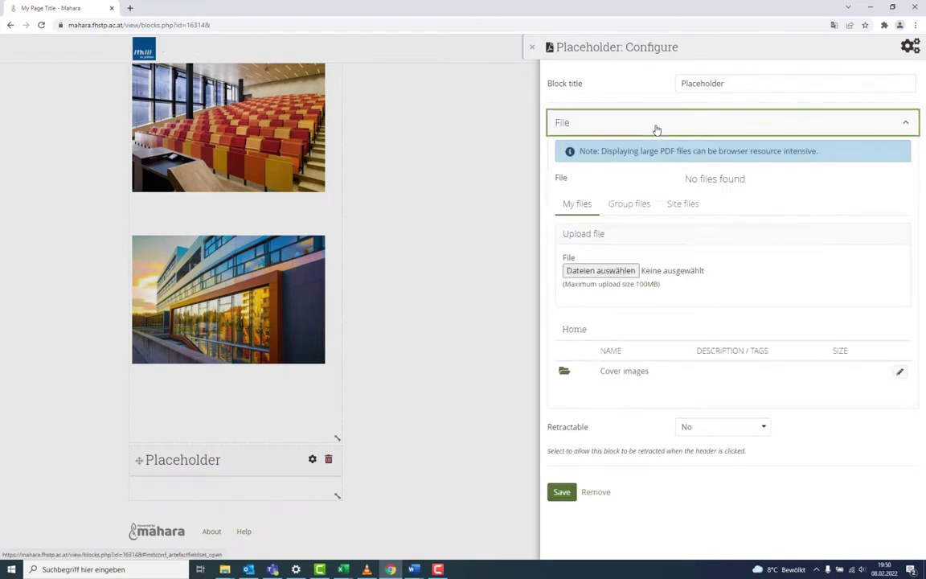
{"action": "left_click", "coordinate": [628, 271]}
{"action": "left_click", "coordinate": [113, 80]}
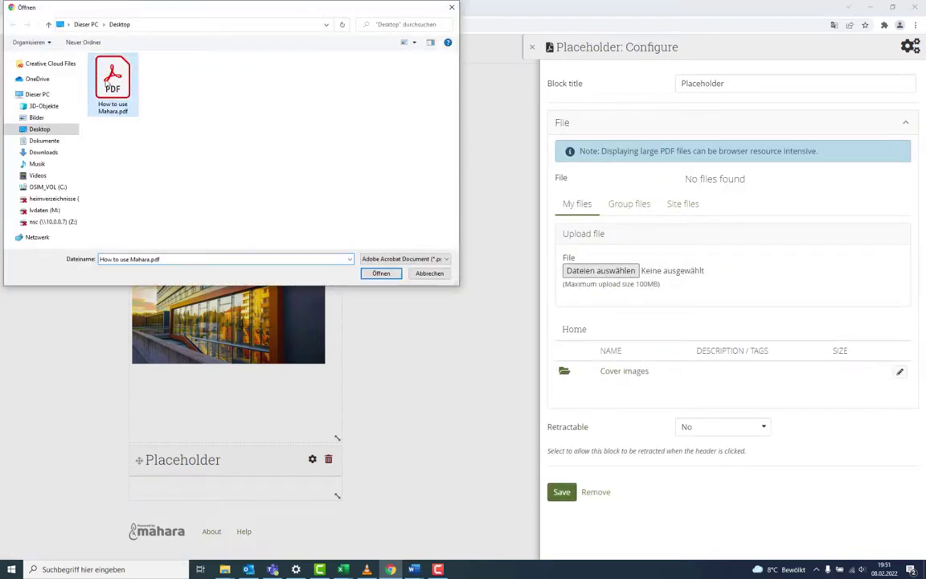
{"action": "left_click", "coordinate": [380, 275]}
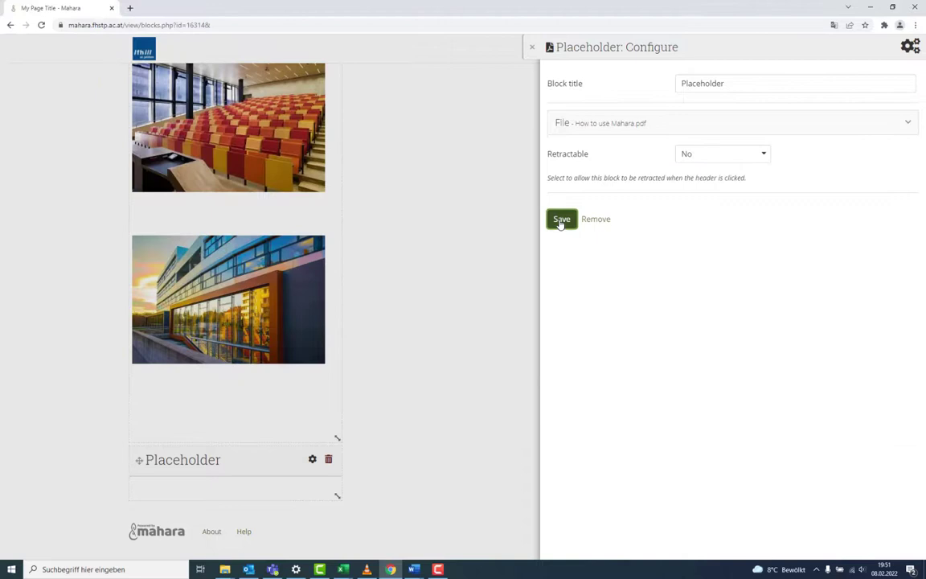
{"action": "left_click", "coordinate": [561, 220]}
{"action": "scroll", "coordinate": [466, 352], "scroll_direction": "down", "scroll_amount": 3}
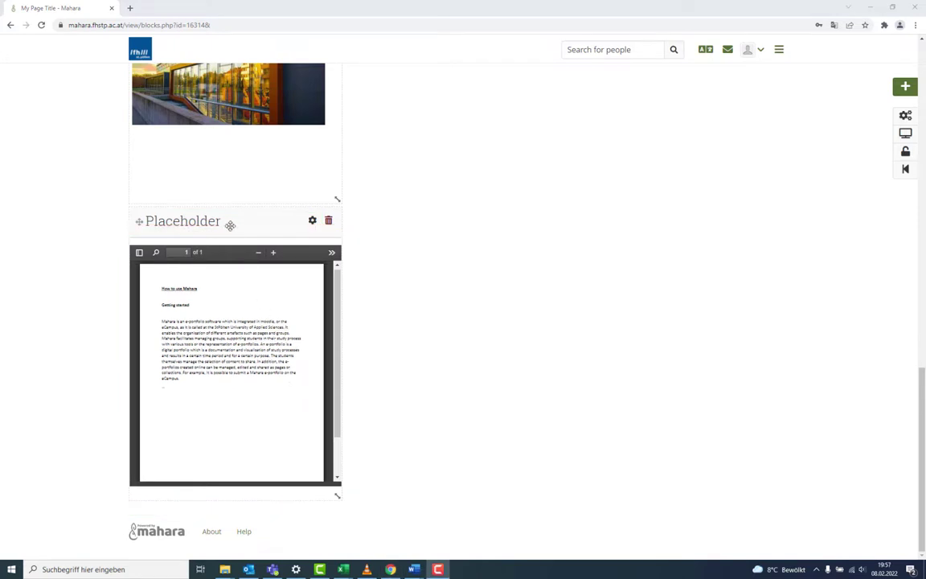
Move the PDF block into a second column beside the text block, and place the image gallery block beneath it.
{"action": "left_click_drag", "start_coordinate": [228, 221], "coordinate": [455, 78]}
{"action": "scroll", "coordinate": [461, 165], "scroll_direction": "up", "scroll_amount": 8}
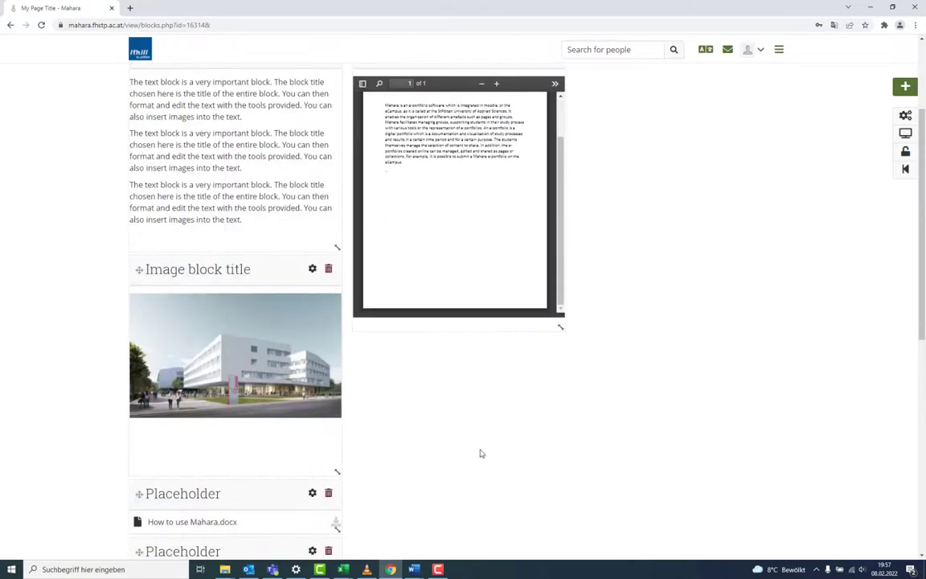
{"action": "scroll", "coordinate": [480, 450], "scroll_direction": "down", "scroll_amount": 4}
{"action": "scroll", "coordinate": [477, 449], "scroll_direction": "down", "scroll_amount": 3}
{"action": "left_click_drag", "start_coordinate": [234, 126], "coordinate": [485, 103]}
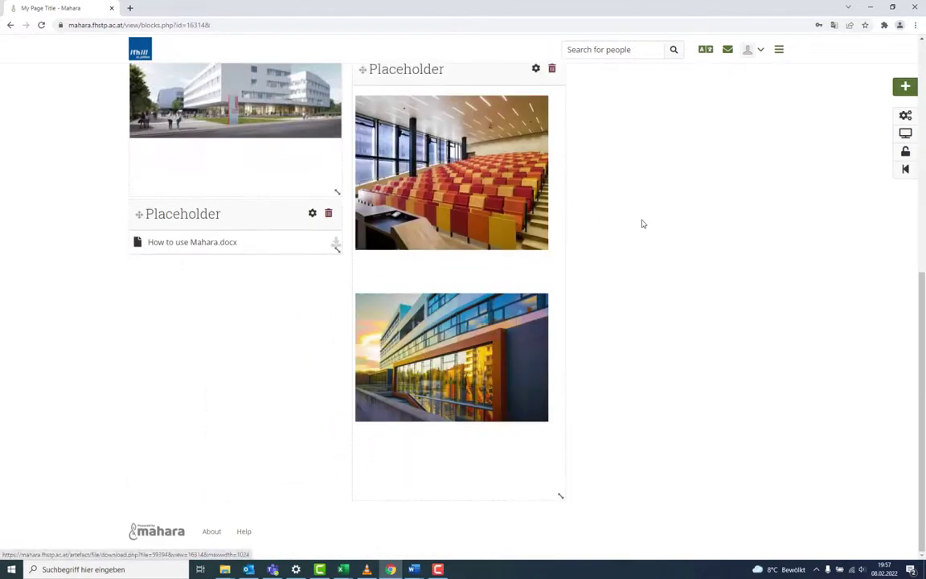
Widen the Image block so that it spans two columns of the page.
{"action": "scroll", "coordinate": [547, 242], "scroll_direction": "up", "scroll_amount": 1}
{"action": "left_click_drag", "start_coordinate": [337, 241], "coordinate": [657, 330]}
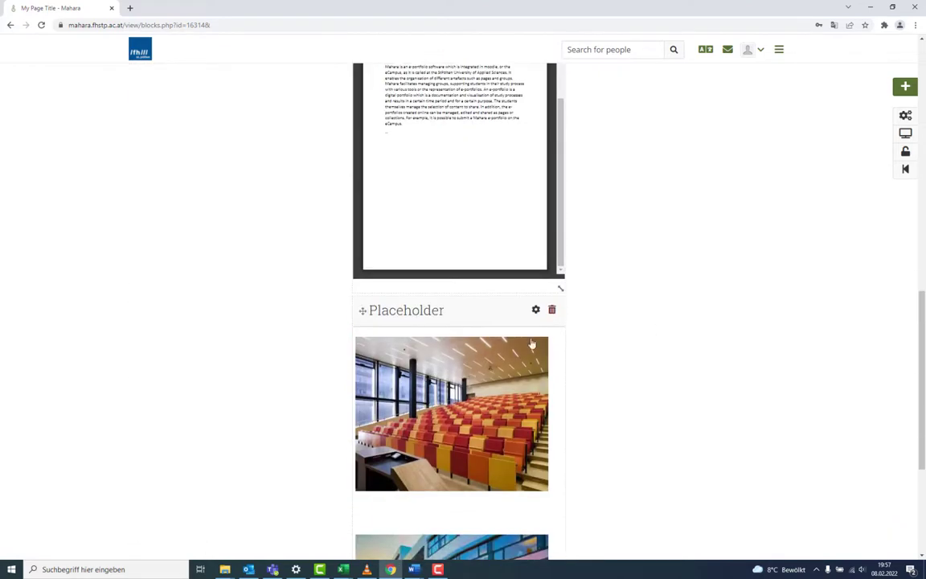
Move the image gallery block back to the first column below the file download block and widen it.
{"action": "left_click_drag", "start_coordinate": [370, 276], "coordinate": [153, 85]}
{"action": "left_click_drag", "start_coordinate": [344, 385], "coordinate": [493, 401]}
Collapse the retractable text block at the start of the page and expand it again.
{"action": "scroll", "coordinate": [577, 356], "scroll_direction": "up", "scroll_amount": 5}
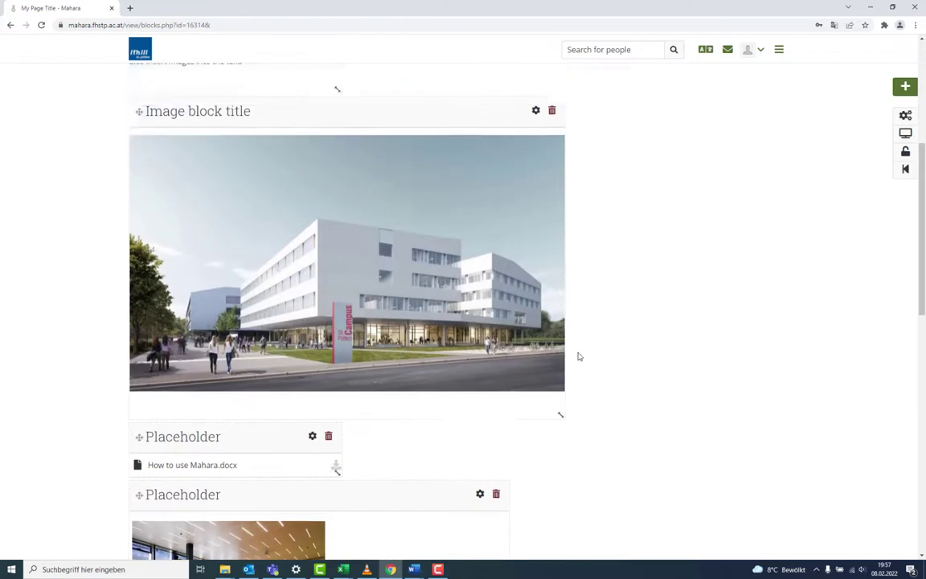
{"action": "left_click", "coordinate": [299, 213]}
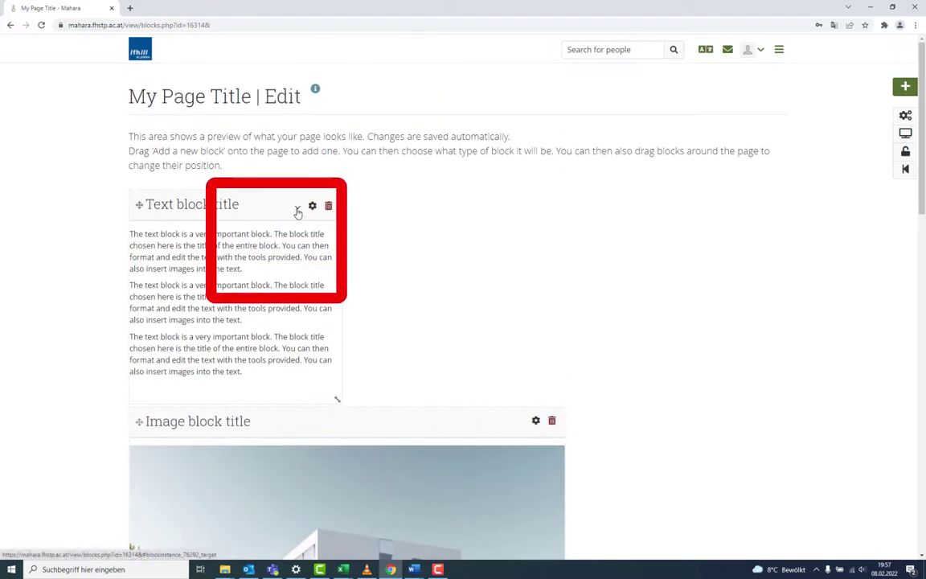
{"action": "left_click", "coordinate": [298, 210]}
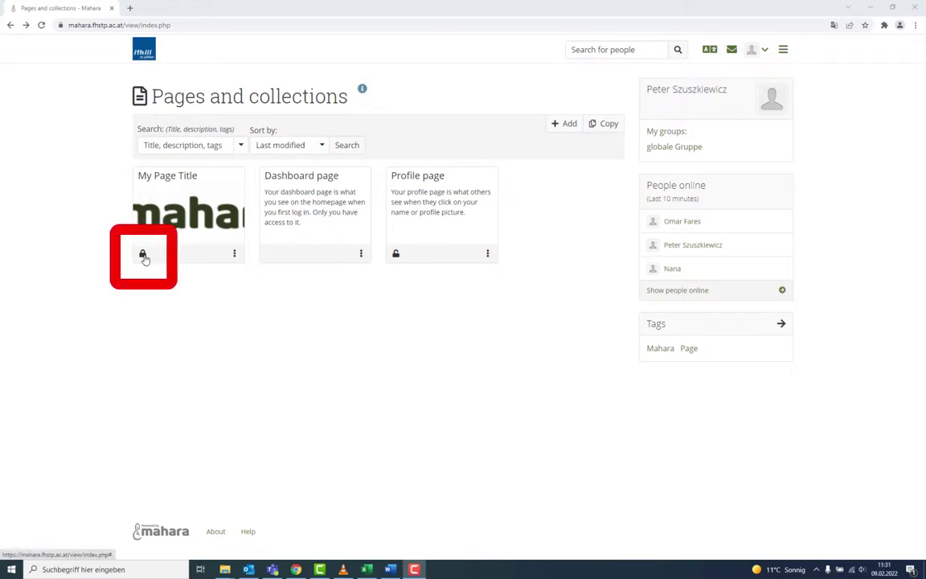
Open the access settings of My Page Title from the pages overview and generate a new secret URL.
{"action": "left_click", "coordinate": [141, 253]}
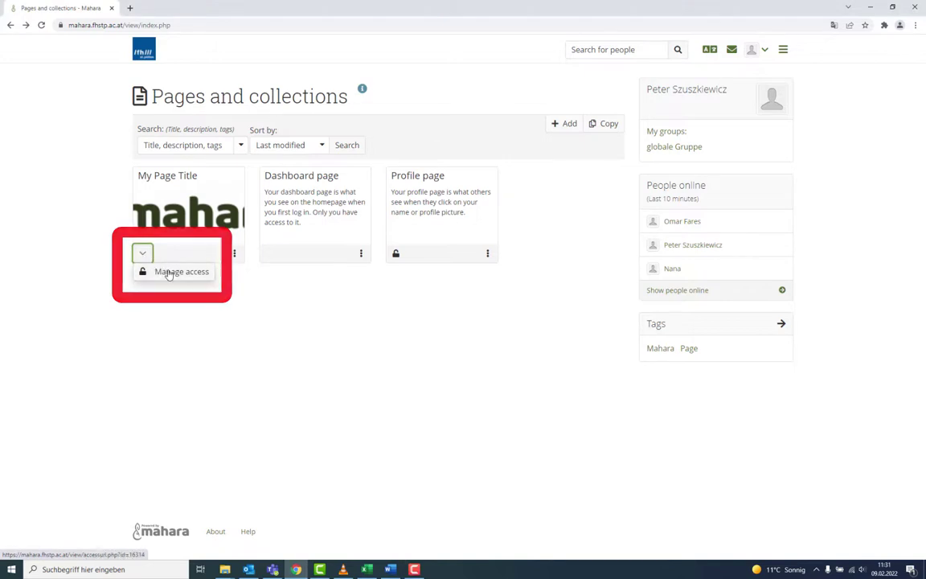
{"action": "left_click", "coordinate": [169, 273]}
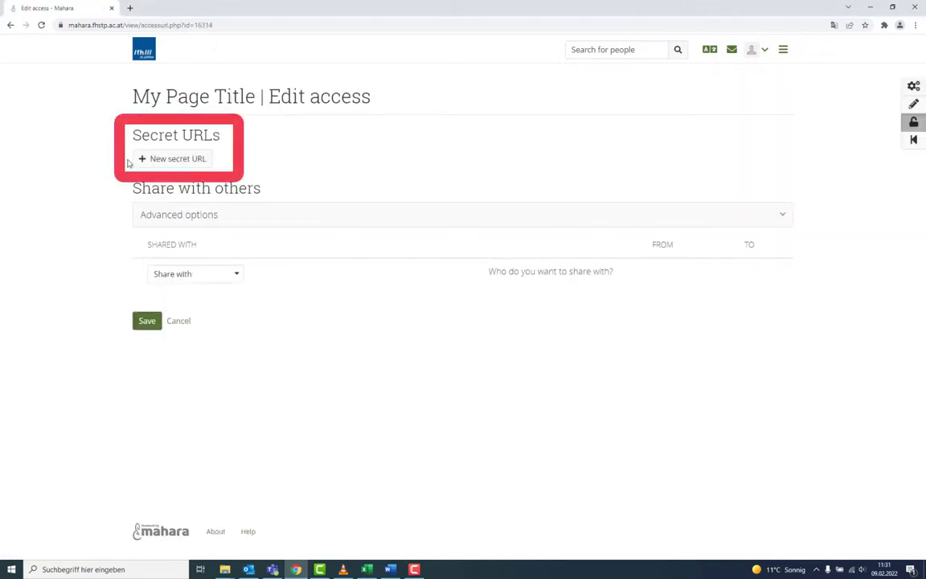
{"action": "left_click", "coordinate": [160, 160]}
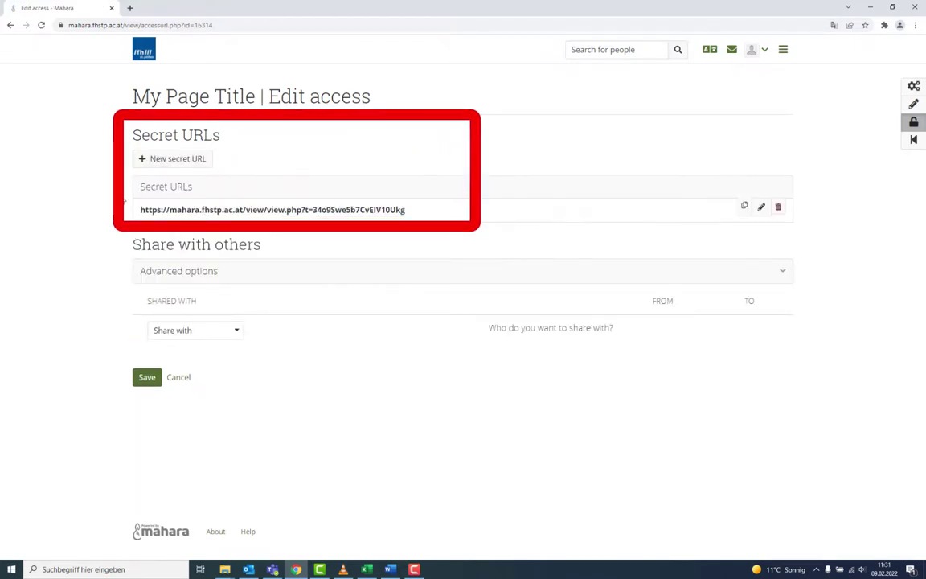
Turn on Moderate comments and Allow copying in the advanced sharing options of the page.
{"action": "left_click", "coordinate": [180, 274]}
{"action": "scroll", "coordinate": [168, 299], "scroll_direction": "down", "scroll_amount": 5}
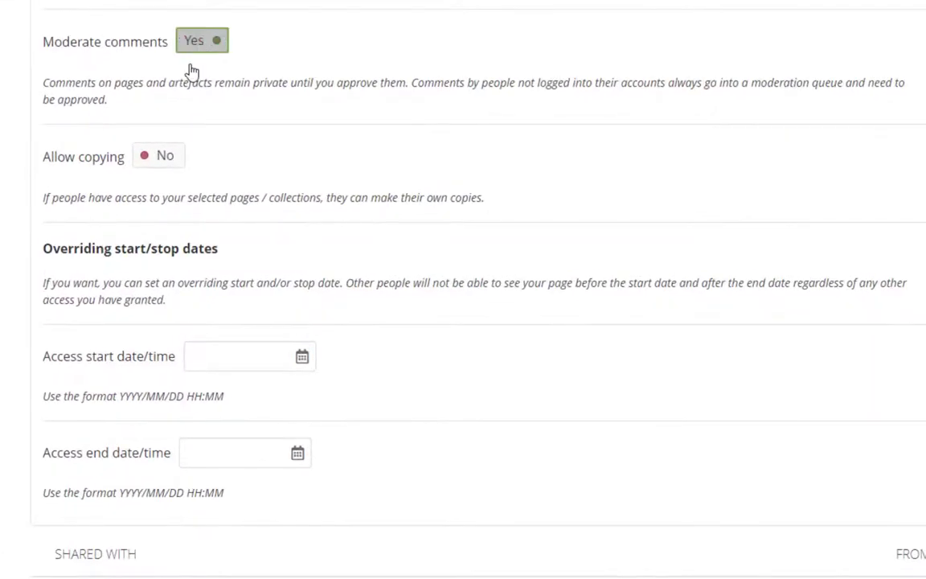
{"action": "left_click", "coordinate": [167, 158]}
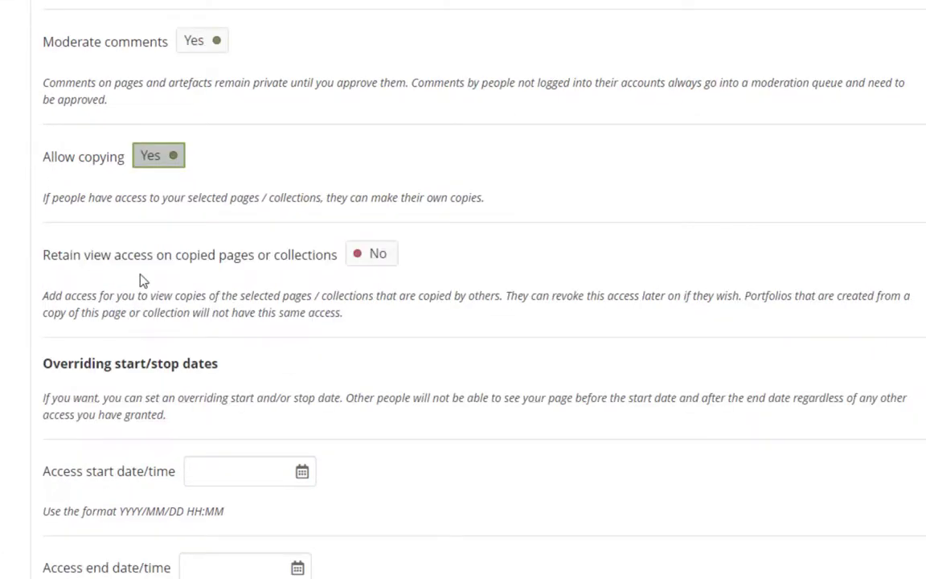
Check the calendars for the overriding access start and end date/time without choosing any dates.
{"action": "scroll", "coordinate": [141, 279], "scroll_direction": "down", "scroll_amount": 3}
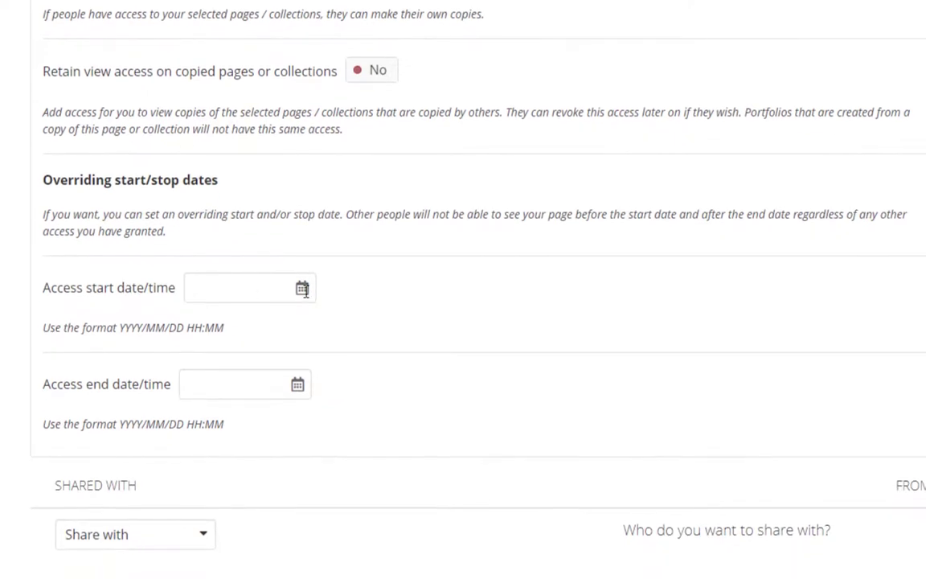
{"action": "left_click", "coordinate": [302, 289]}
{"action": "left_click", "coordinate": [303, 288]}
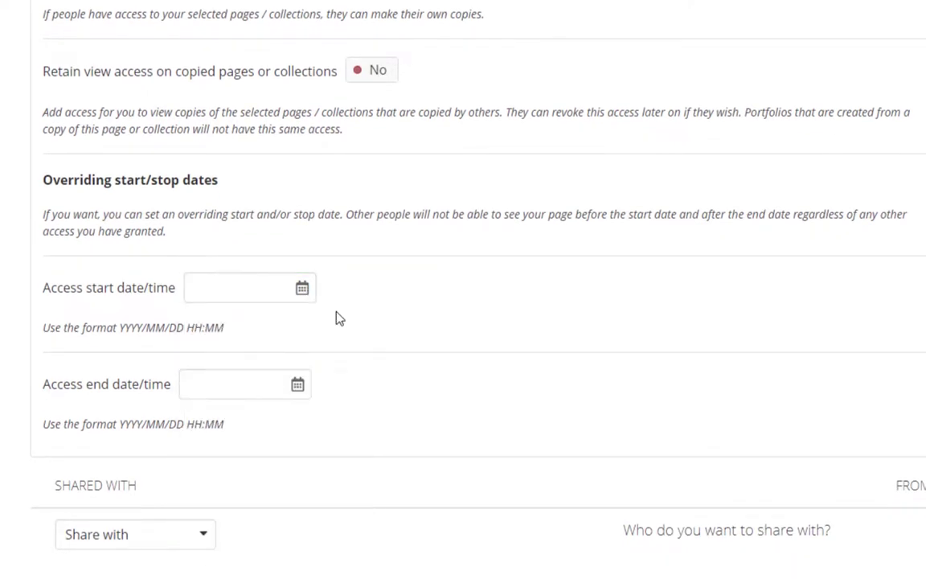
{"action": "left_click", "coordinate": [297, 385]}
{"action": "left_click", "coordinate": [299, 386]}
Review the recipients the page can be shared with, including globale Gruppe, and save the access settings.
{"action": "left_click", "coordinate": [214, 534]}
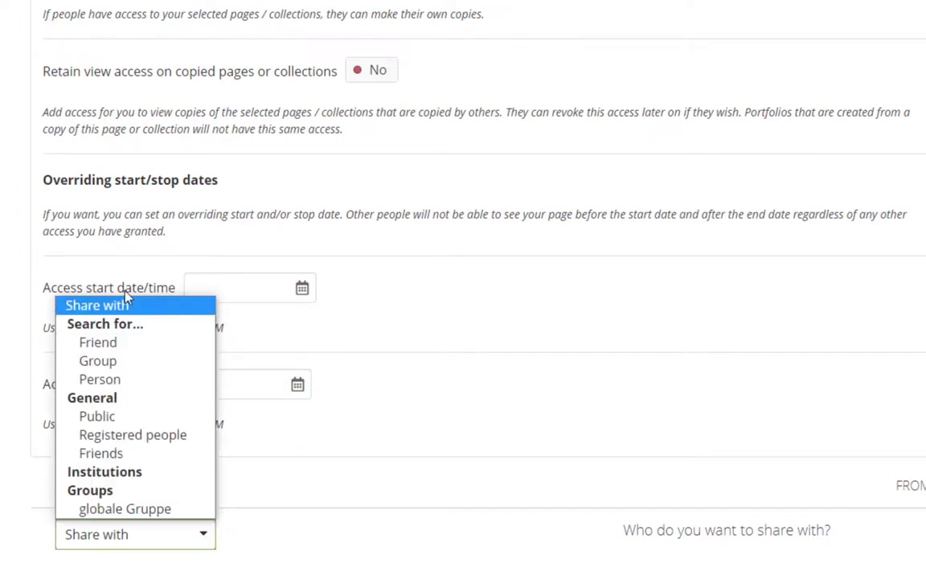
{"action": "left_click", "coordinate": [146, 509]}
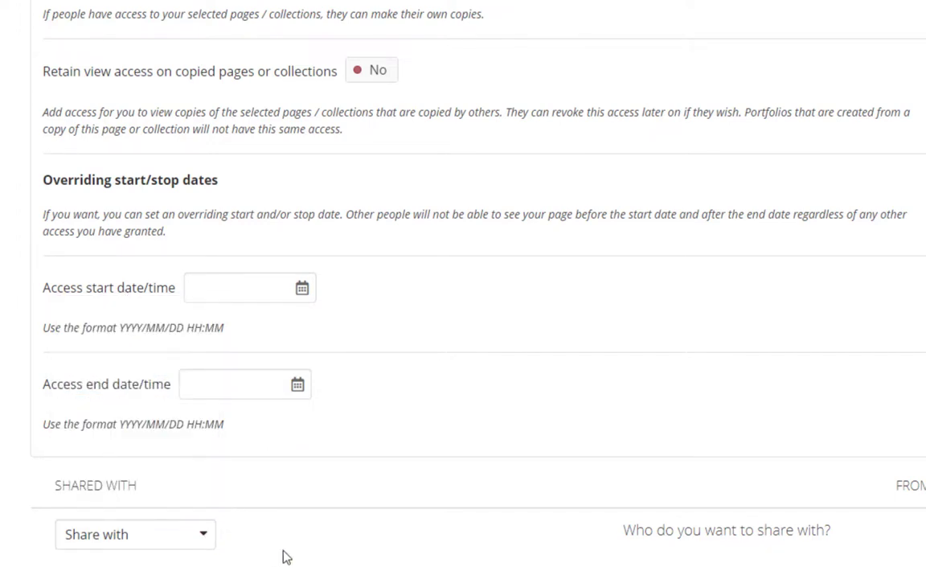
{"action": "scroll", "coordinate": [156, 477], "scroll_direction": "down", "scroll_amount": 2}
{"action": "left_click", "coordinate": [43, 474]}
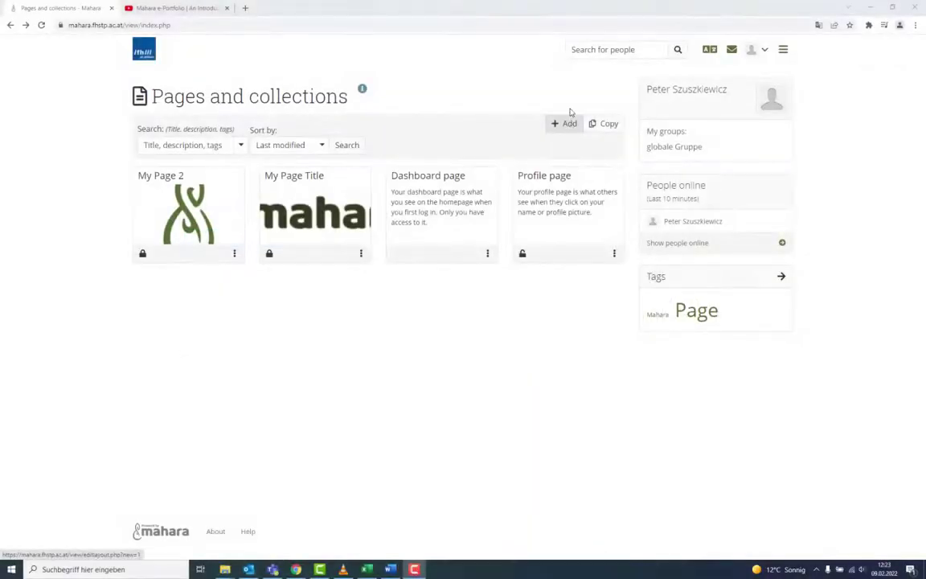
Create a collection named Collection Title with the description "Description" and continue to editing its pages.
{"action": "left_click", "coordinate": [576, 127]}
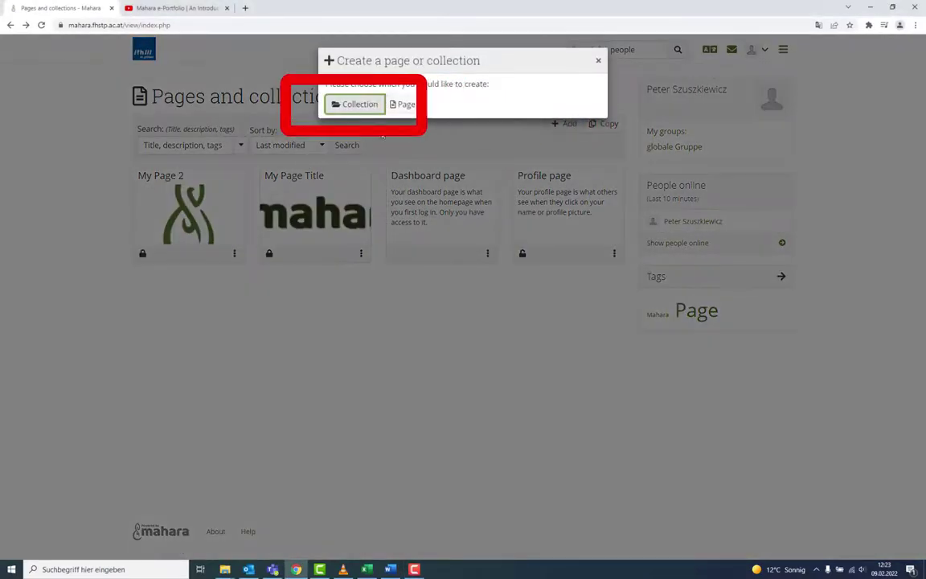
{"action": "left_click", "coordinate": [351, 111]}
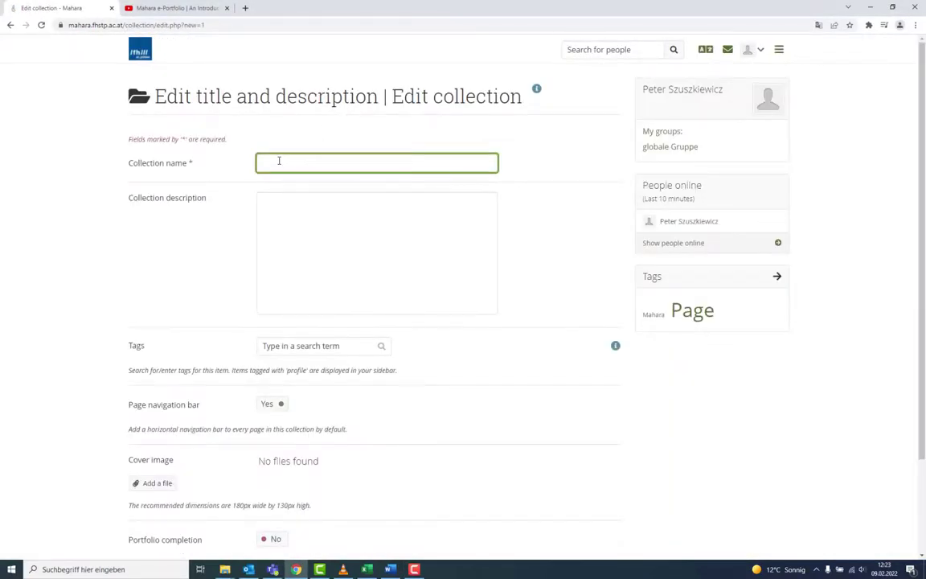
{"action": "left_click", "coordinate": [280, 161]}
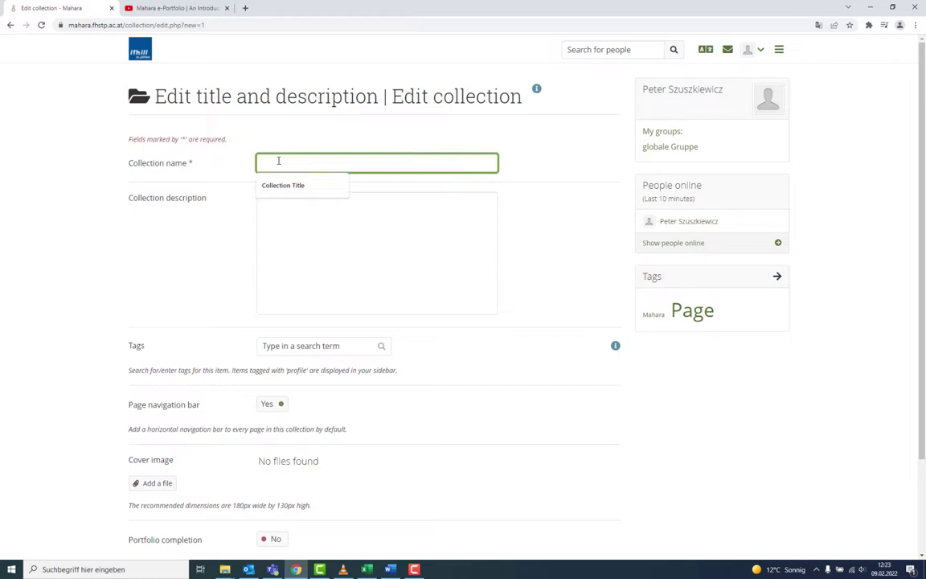
{"action": "key", "text": "Down"}
{"action": "key", "text": "Return"}
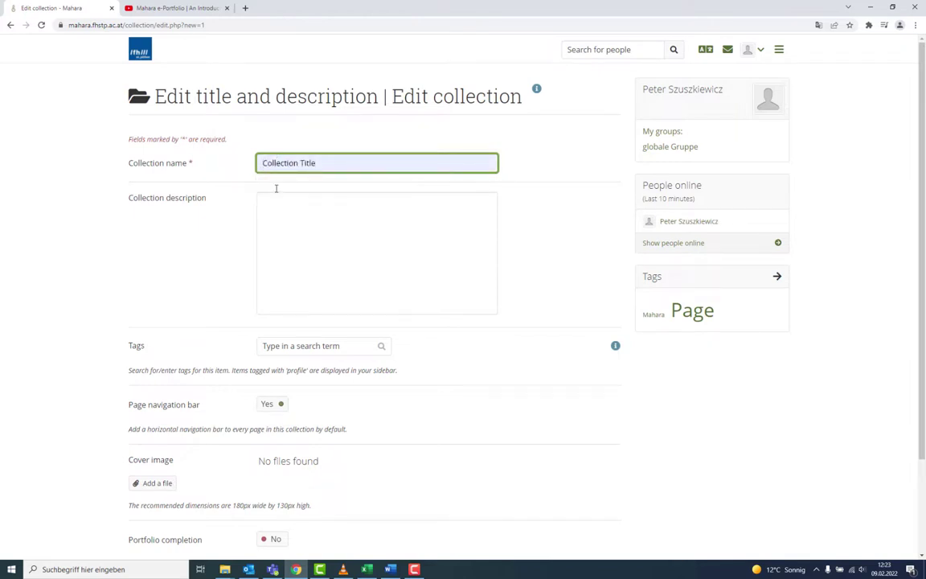
{"action": "left_click", "coordinate": [280, 205]}
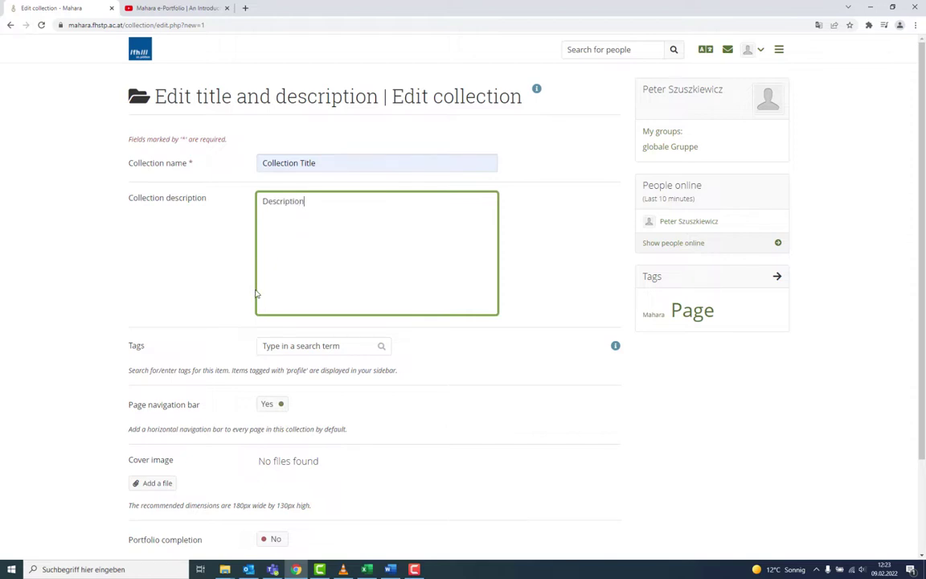
{"action": "left_click", "coordinate": [235, 344]}
{"action": "scroll", "coordinate": [233, 348], "scroll_direction": "down", "scroll_amount": 3}
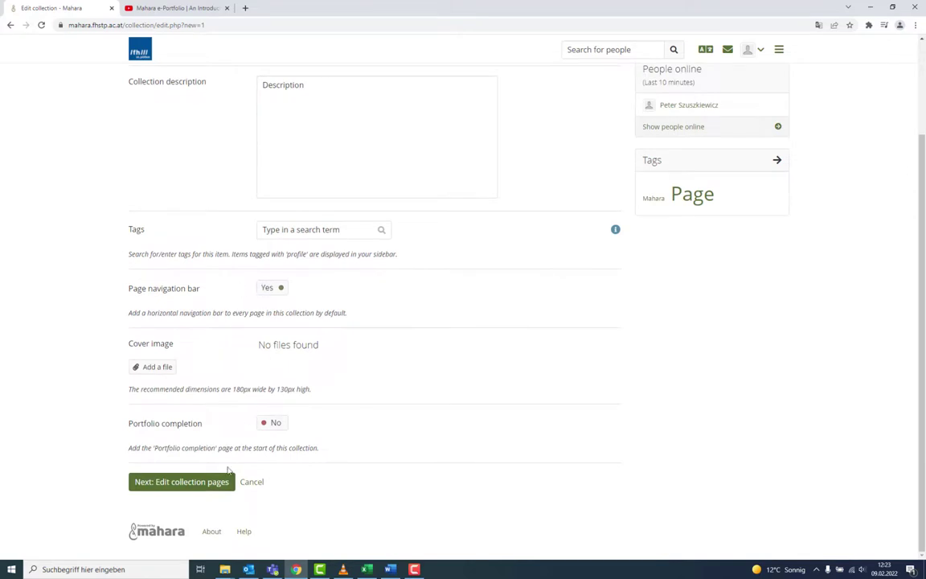
{"action": "left_click", "coordinate": [215, 483]}
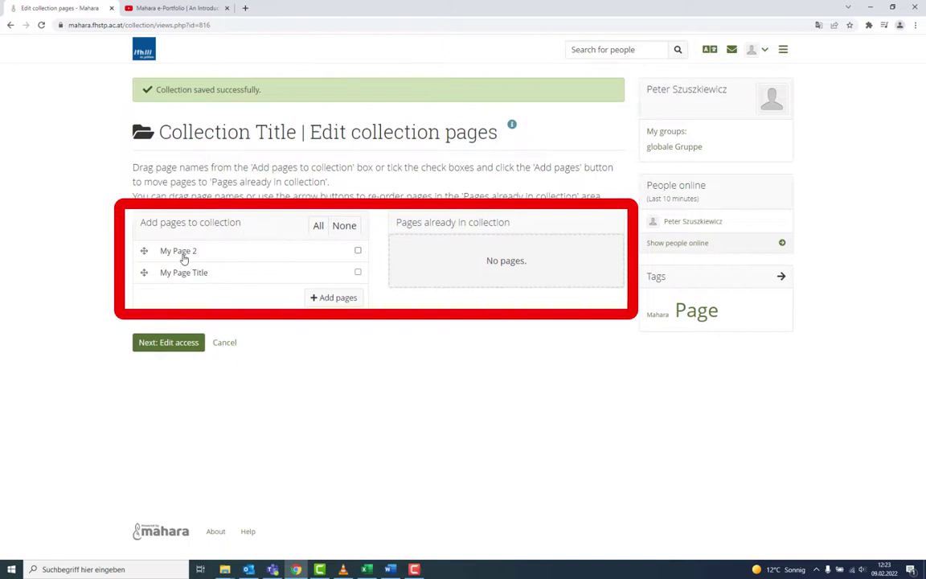
Add My Page 2 and My Page Title to the collection, in that order, and save its access settings.
{"action": "left_click_drag", "start_coordinate": [182, 255], "coordinate": [414, 255]}
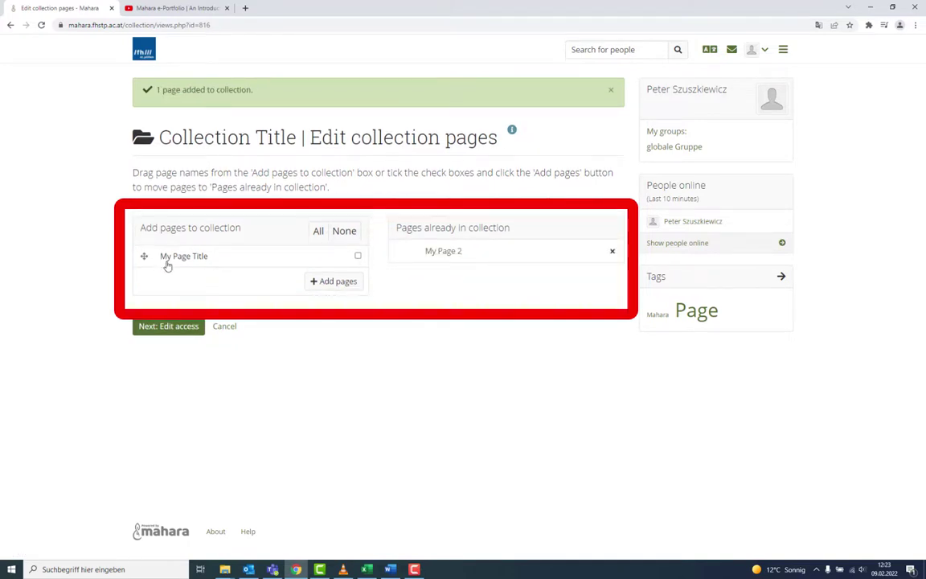
{"action": "left_click_drag", "start_coordinate": [168, 266], "coordinate": [430, 256]}
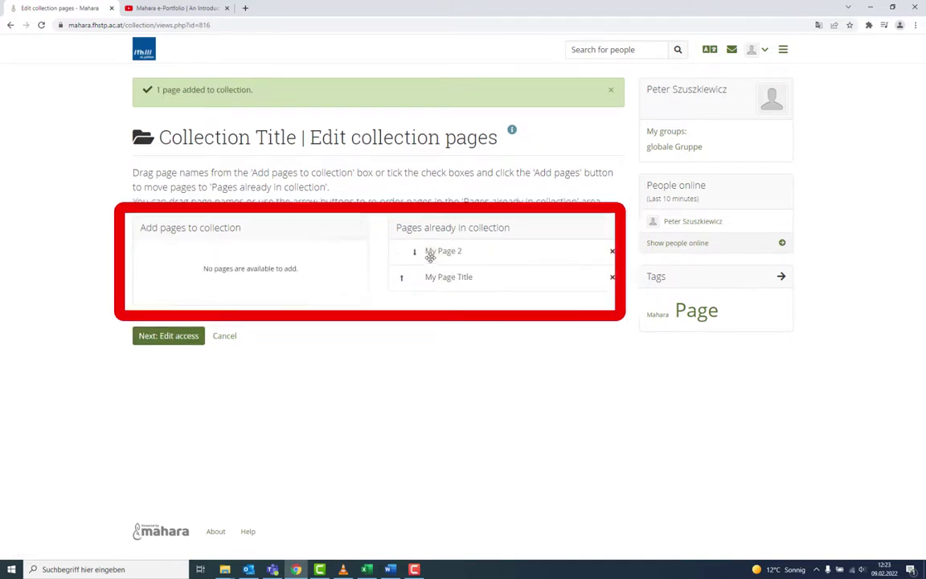
{"action": "left_click", "coordinate": [178, 336]}
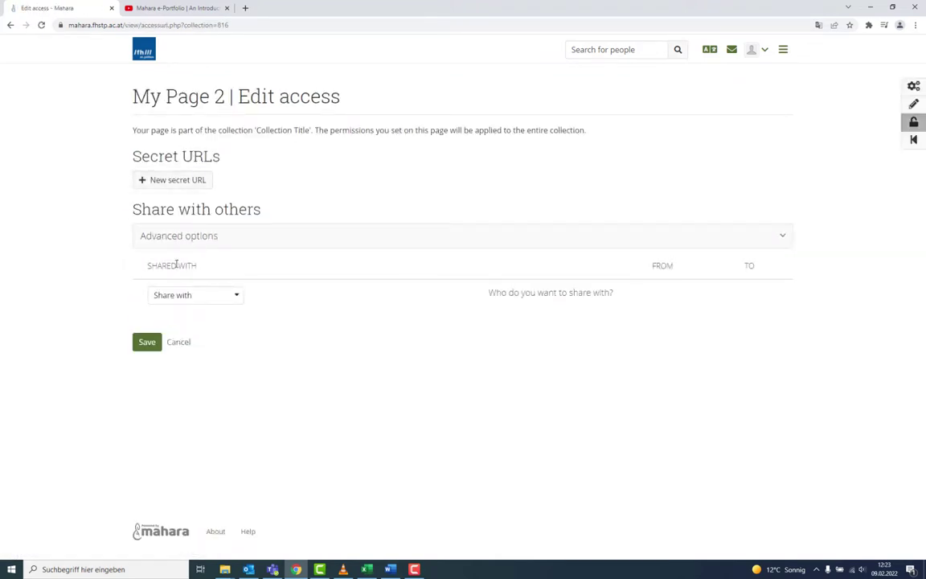
{"action": "left_click", "coordinate": [148, 344]}
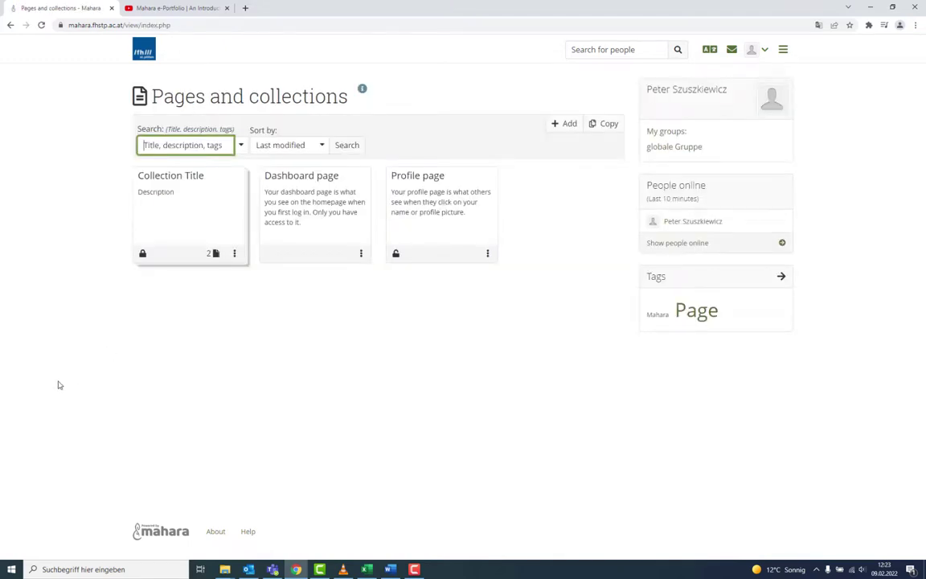
Check the management options of Collection Title and the pages it contains in the overview.
{"action": "left_click", "coordinate": [234, 253]}
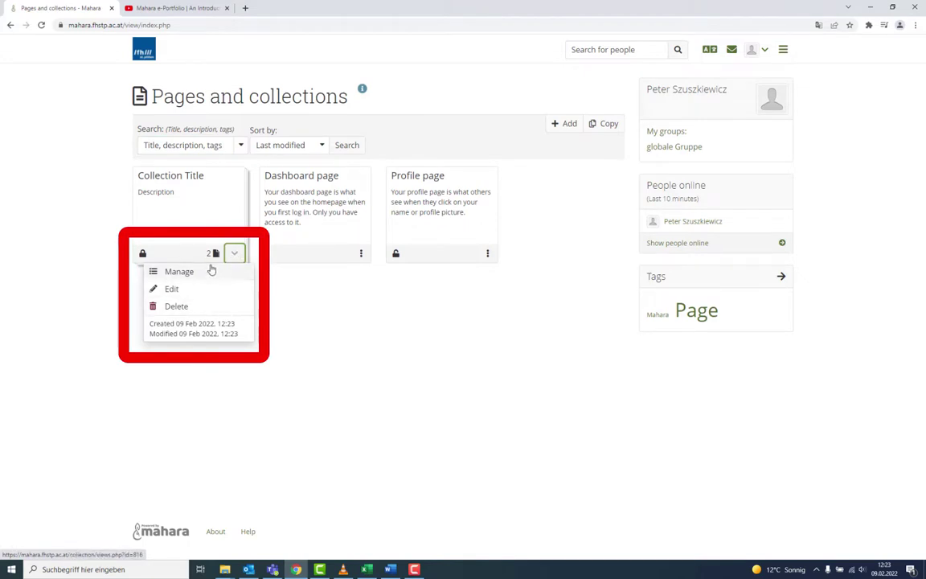
{"action": "left_click", "coordinate": [215, 254]}
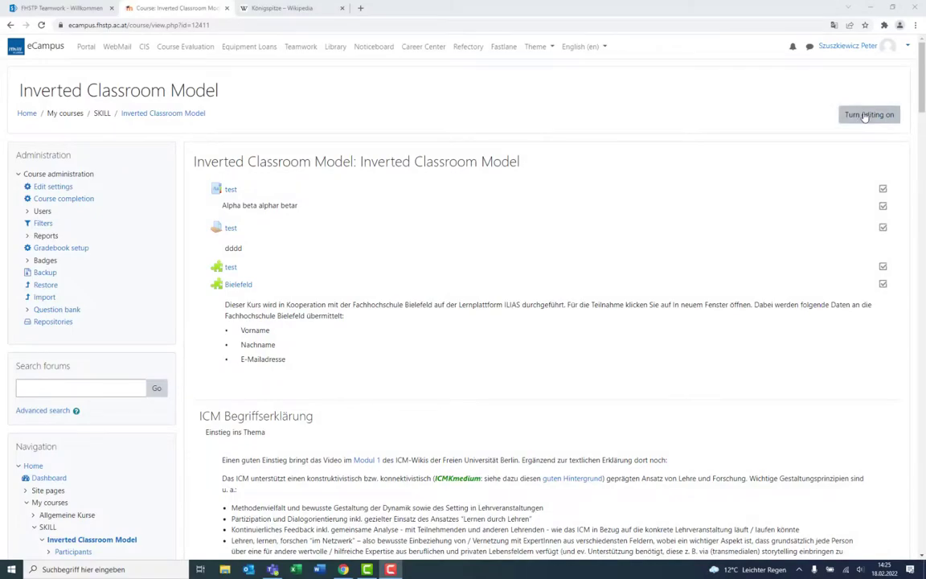
Switch to the eCampus course Inverted Classroom Model, enable editing and add an Assignment activity to the MAHARA Assignment section.
{"action": "left_click", "coordinate": [864, 116]}
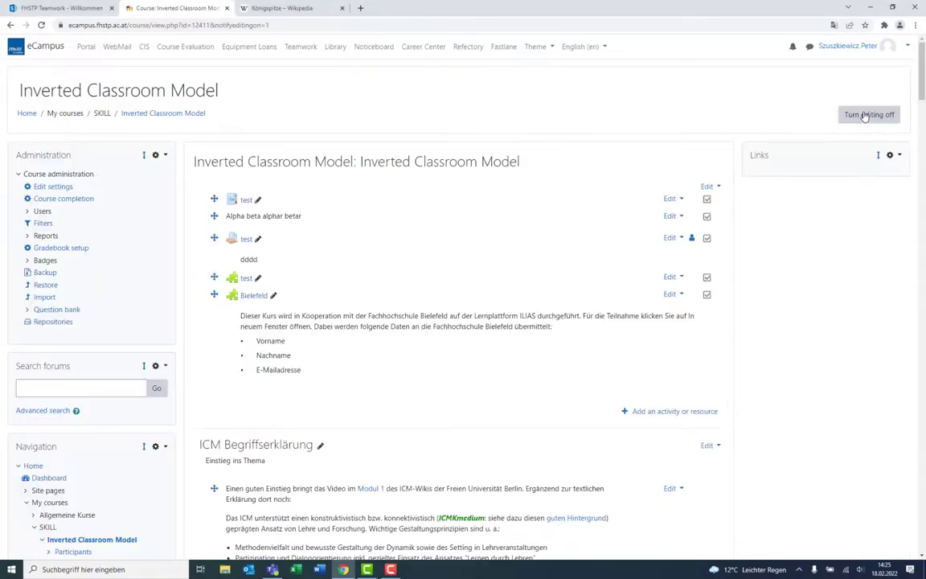
{"action": "scroll", "coordinate": [770, 286], "scroll_direction": "down", "scroll_amount": 20}
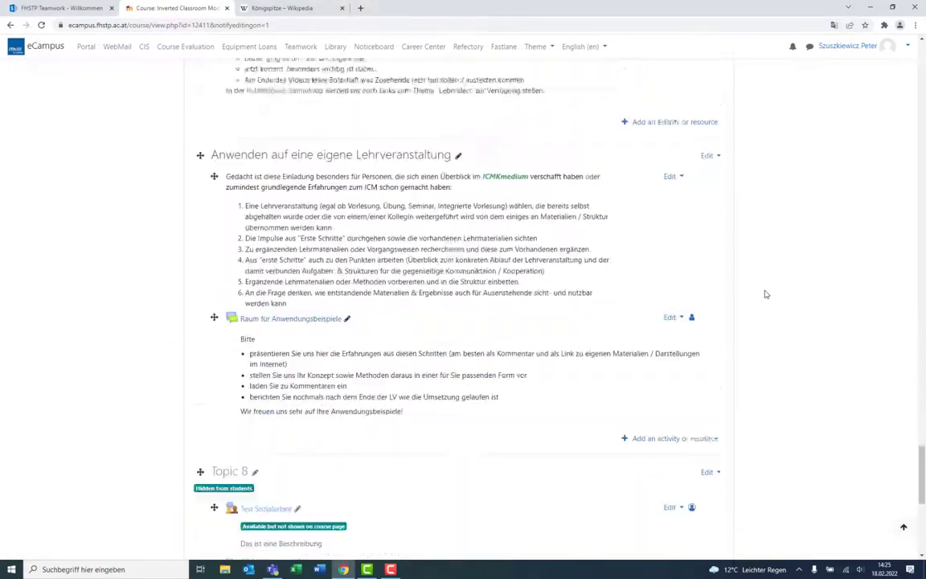
{"action": "scroll", "coordinate": [769, 286], "scroll_direction": "down", "scroll_amount": 2}
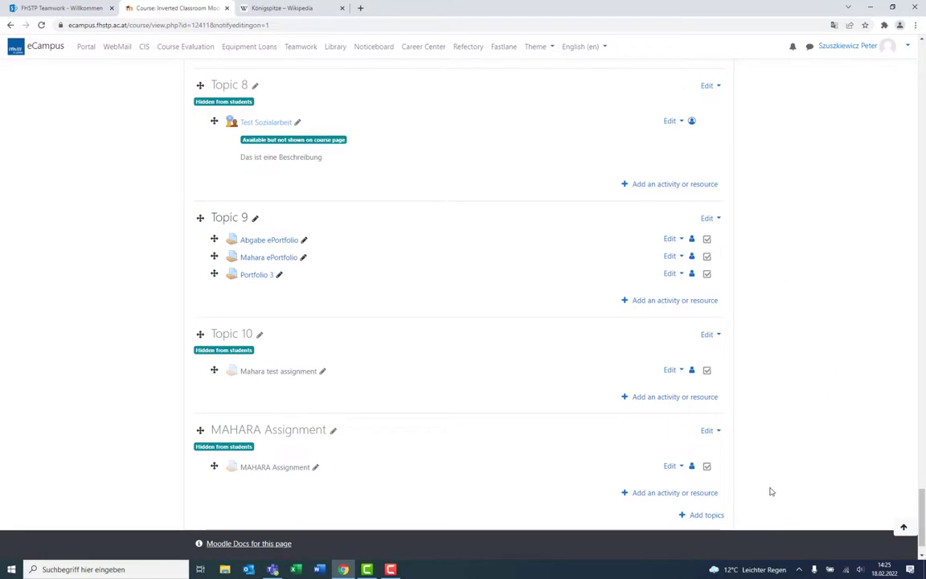
{"action": "left_click", "coordinate": [667, 494]}
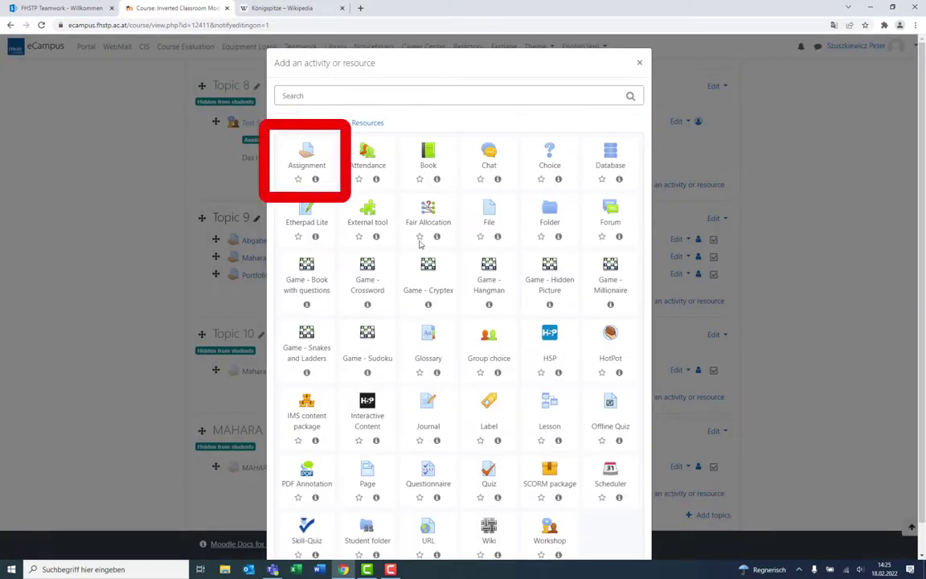
{"action": "left_click", "coordinate": [310, 152]}
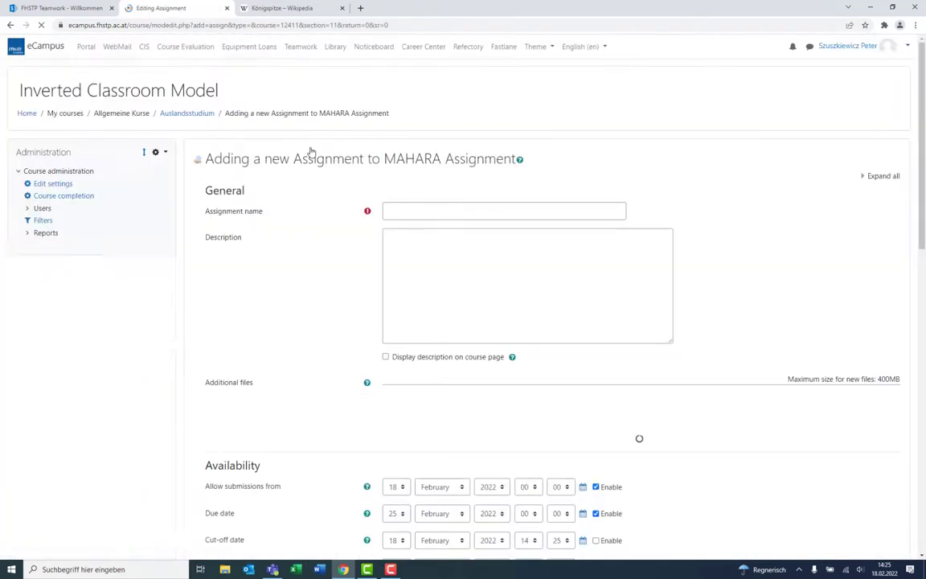
Name the assignment "Mahara Assignment" and enter "MAHARA Assignment" as its description.
{"action": "left_click", "coordinate": [400, 210]}
{"action": "type", "text": "Mahara Assignment"}
{"action": "key", "text": "Tab"}
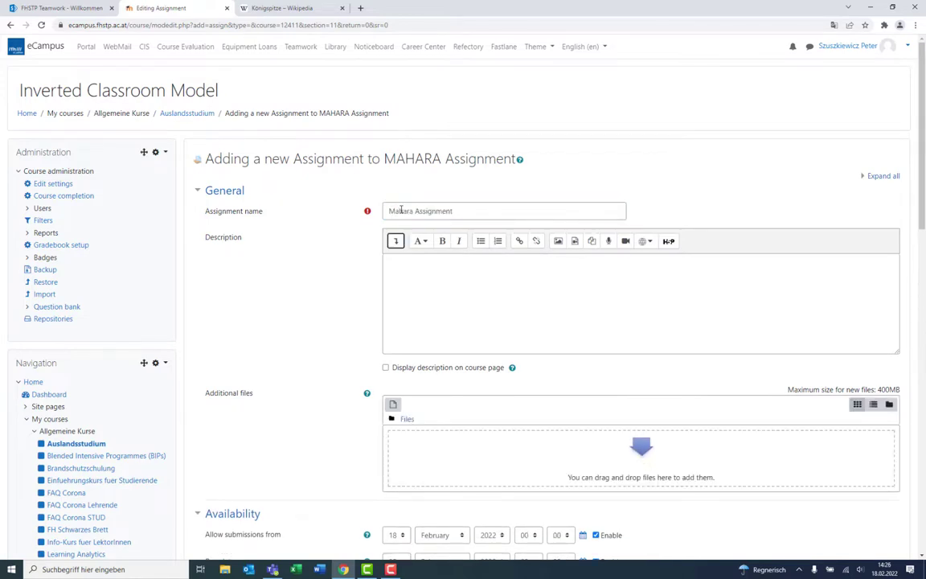
{"action": "key", "text": "Tab"}
{"action": "type", "text": "M"}
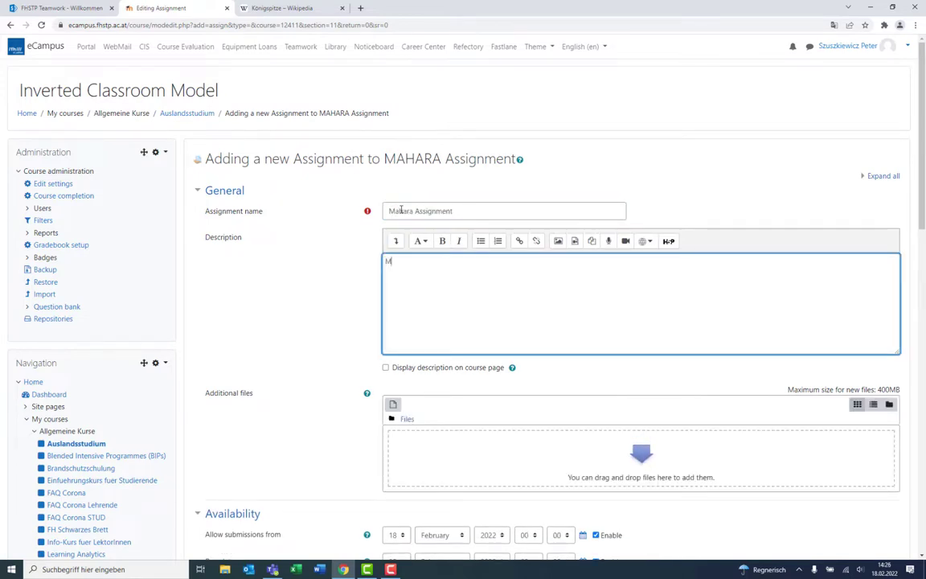
{"action": "type", "text": "AHARA Assignment"}
{"action": "key", "text": "Tab"}
Disable File submissions, enable Mahara portfolio as the assignment's only submission type, and save it, returning to the course.
{"action": "scroll", "coordinate": [306, 310], "scroll_direction": "down", "scroll_amount": 5}
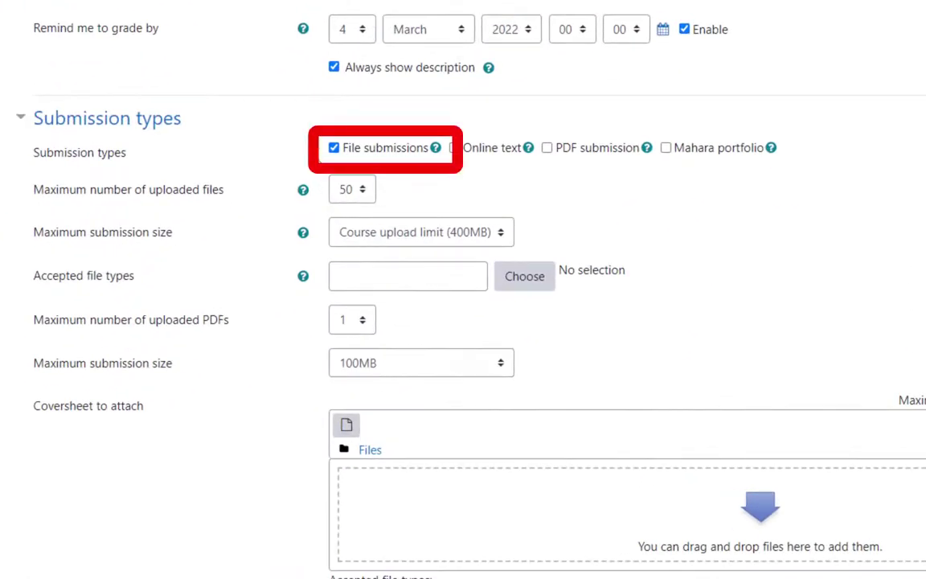
{"action": "left_click", "coordinate": [333, 148]}
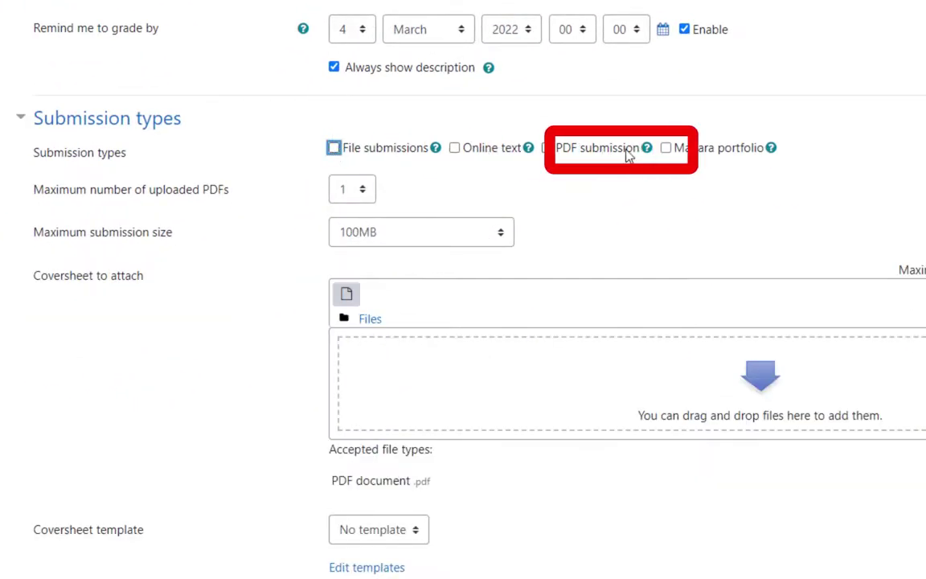
{"action": "left_click", "coordinate": [666, 148]}
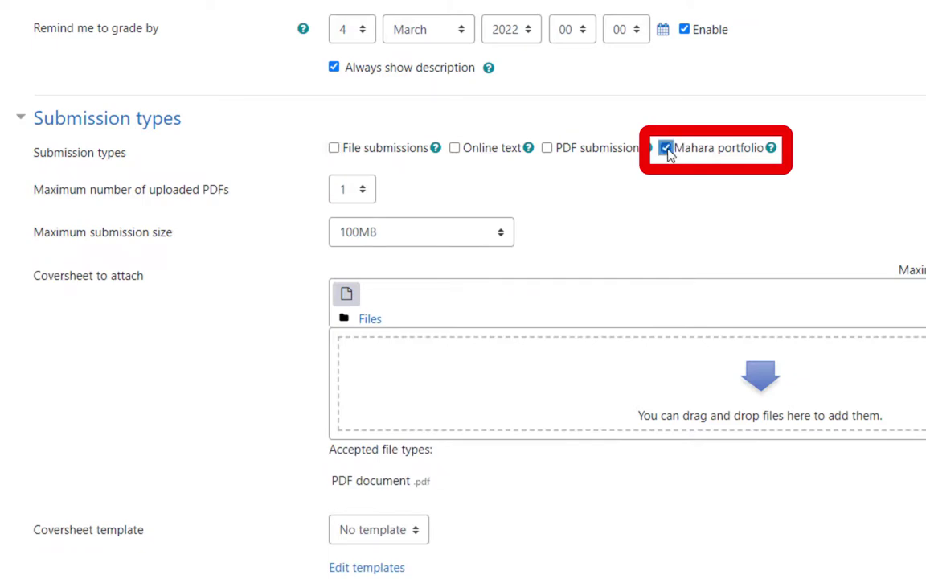
{"action": "scroll", "coordinate": [585, 207], "scroll_direction": "down", "scroll_amount": 3}
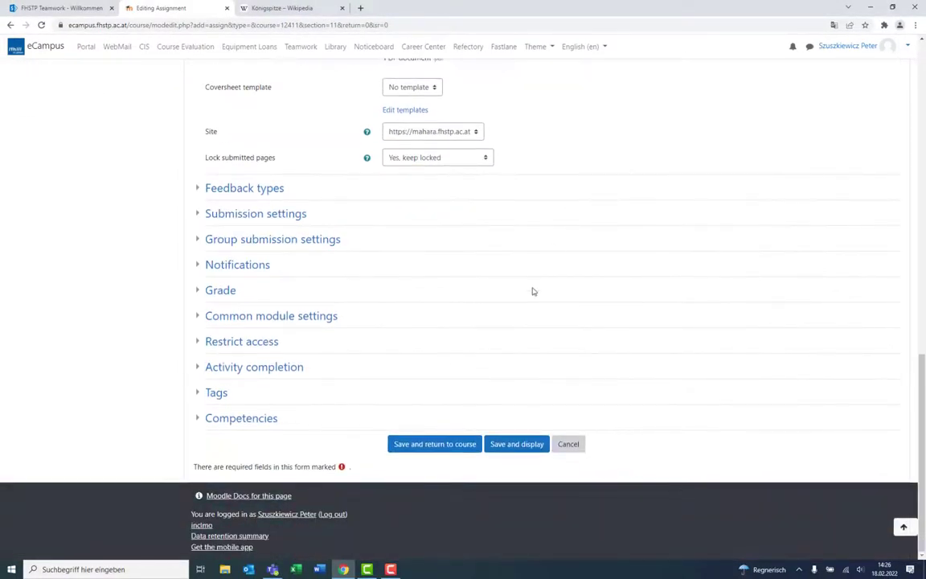
{"action": "left_click", "coordinate": [448, 445]}
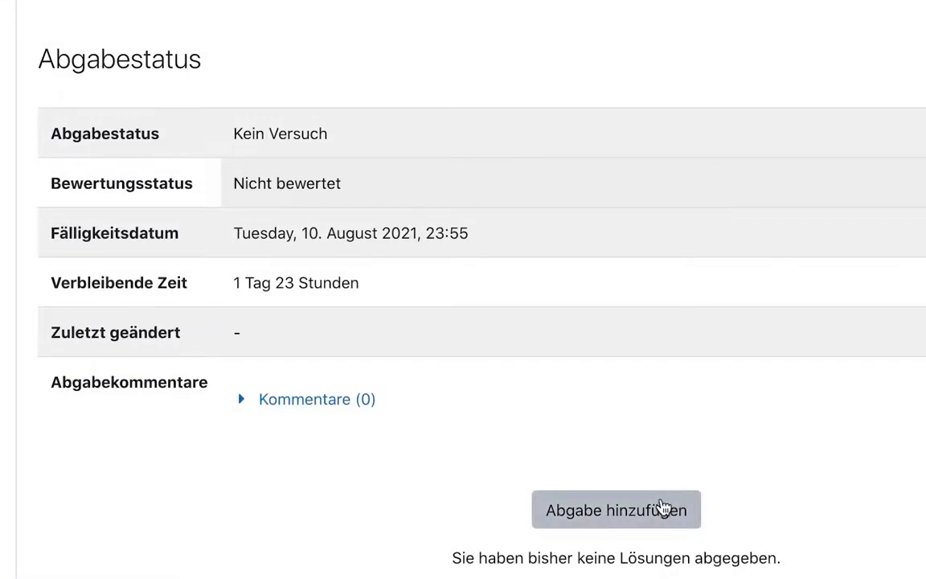
Start a submission for the Mahara ePortfolio assignment and select the Personal goals page.
{"action": "left_click", "coordinate": [663, 506]}
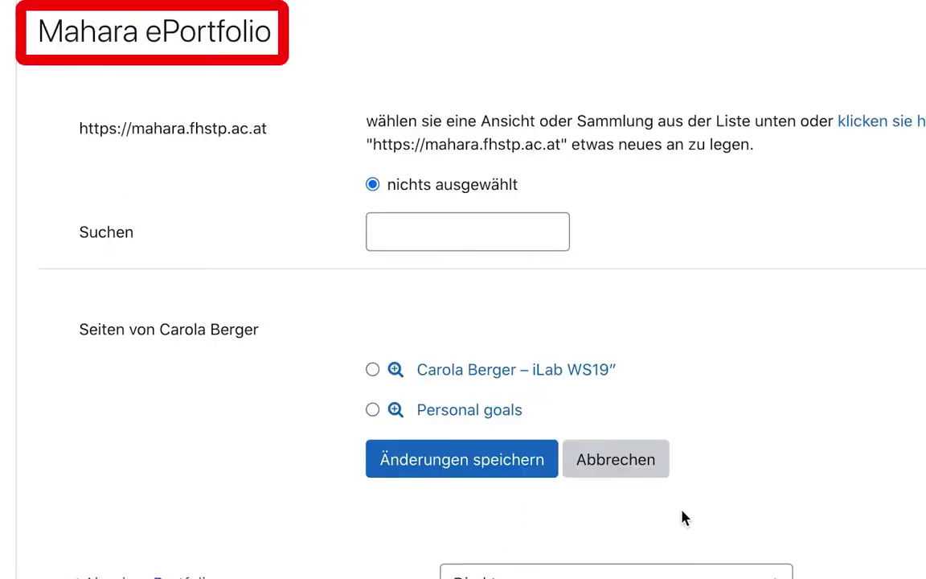
{"action": "scroll", "coordinate": [682, 517], "scroll_direction": "down", "scroll_amount": 5}
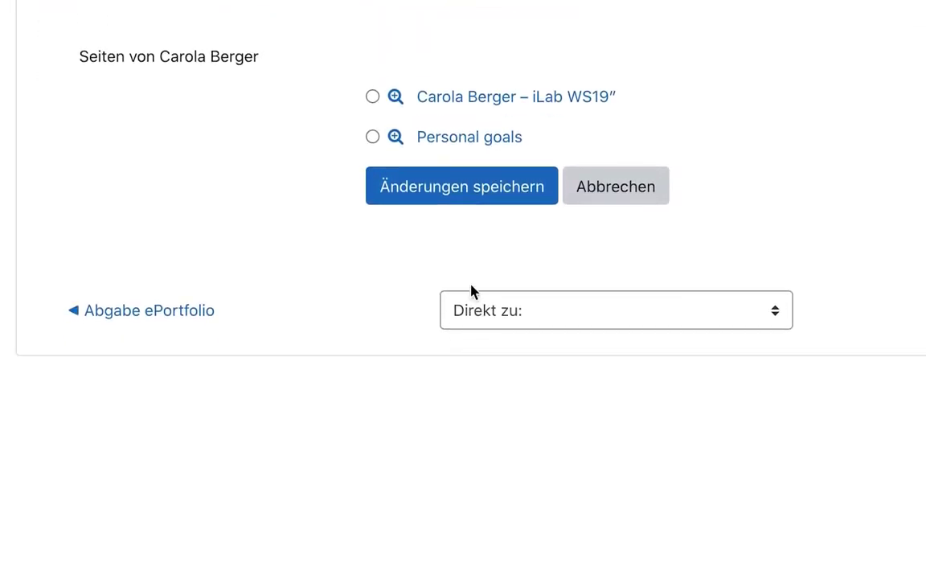
{"action": "left_click", "coordinate": [374, 138]}
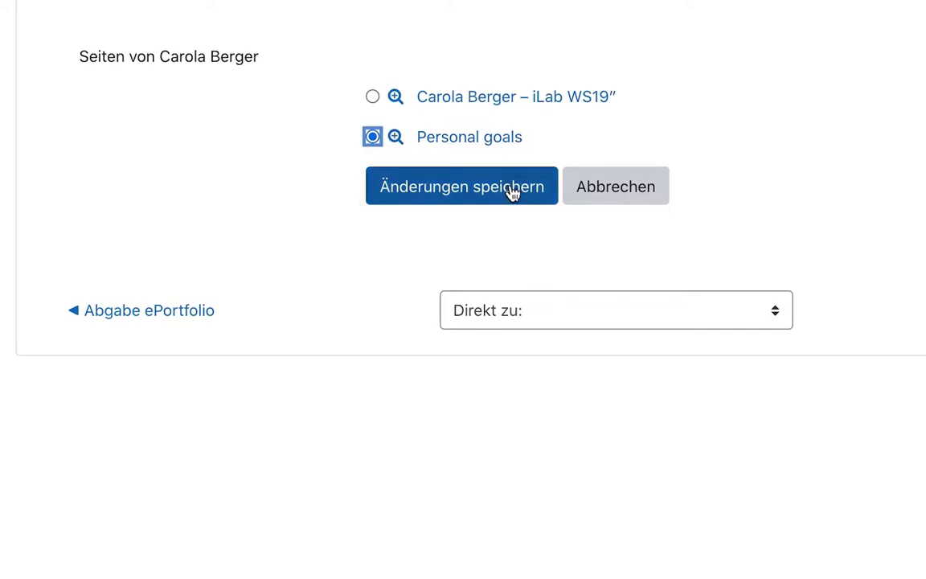